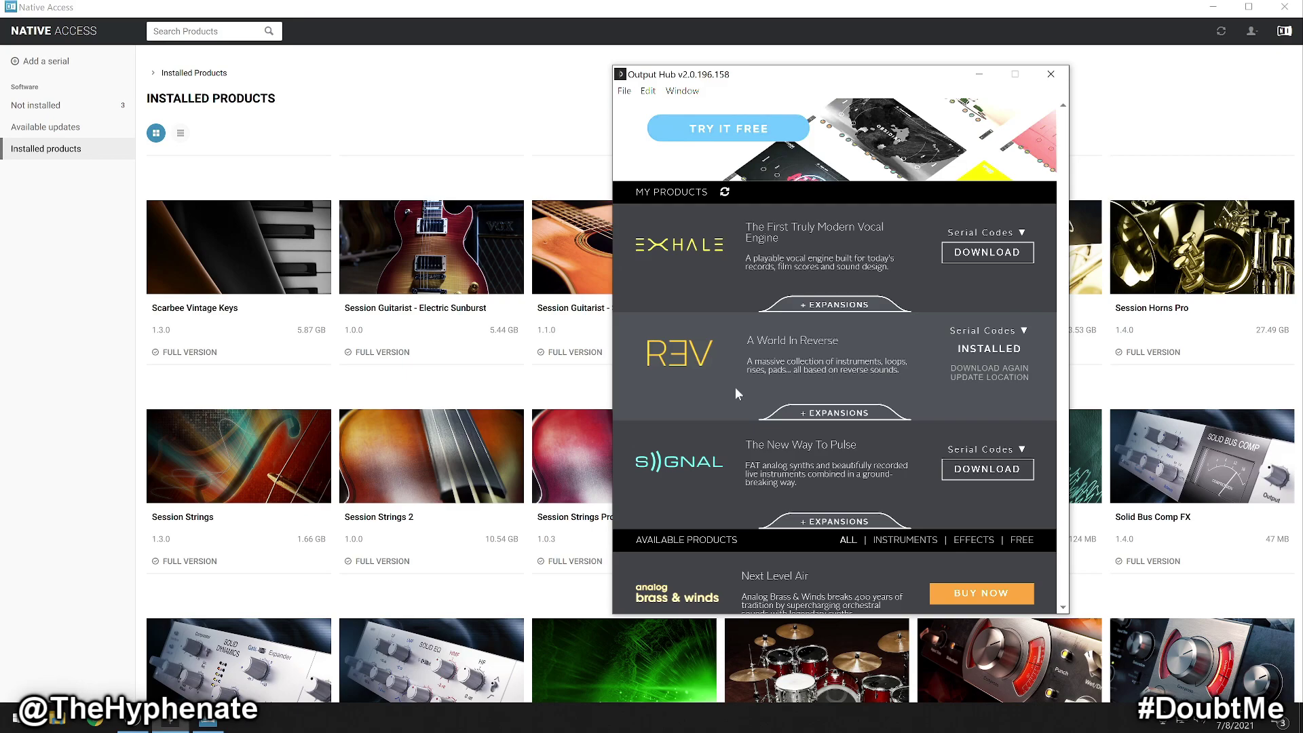
Step: Show the expansion packs available for REV in Output Hub
scroll(723, 282, down, 5)
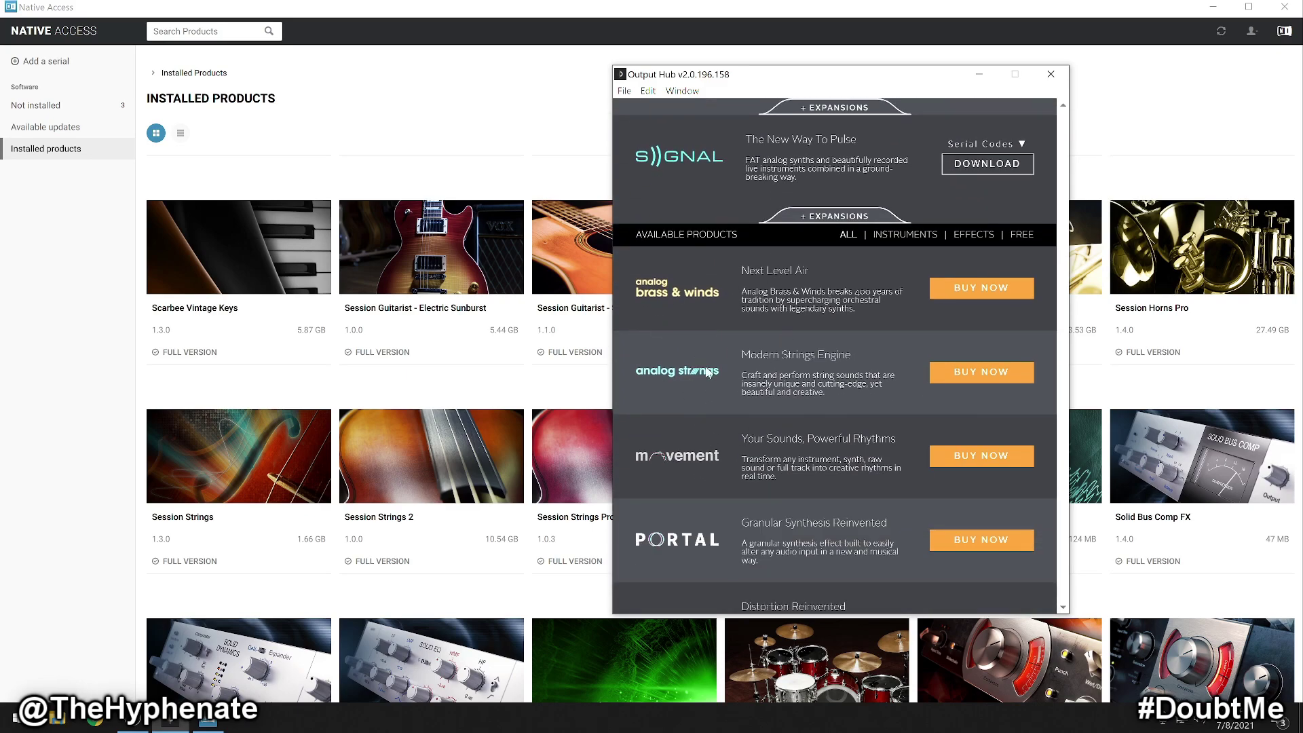
scroll(708, 371, up, 7)
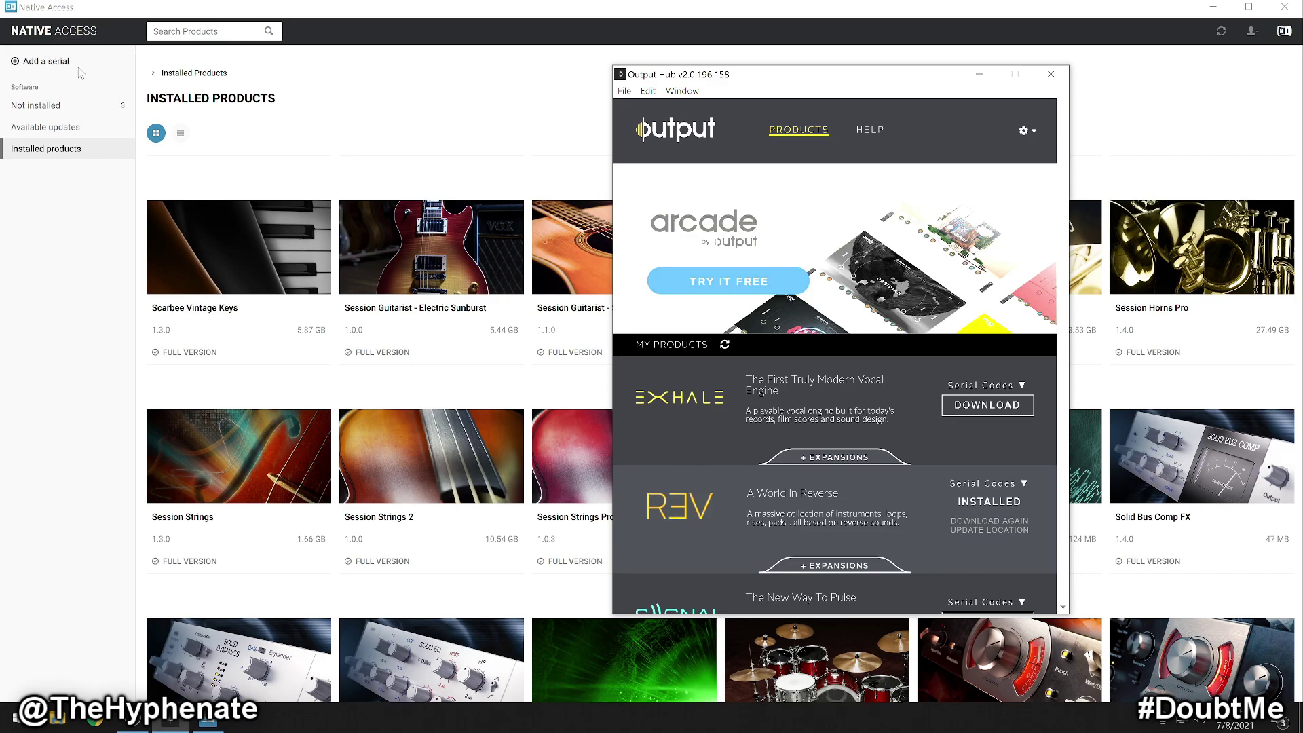
scroll(730, 411, down, 1)
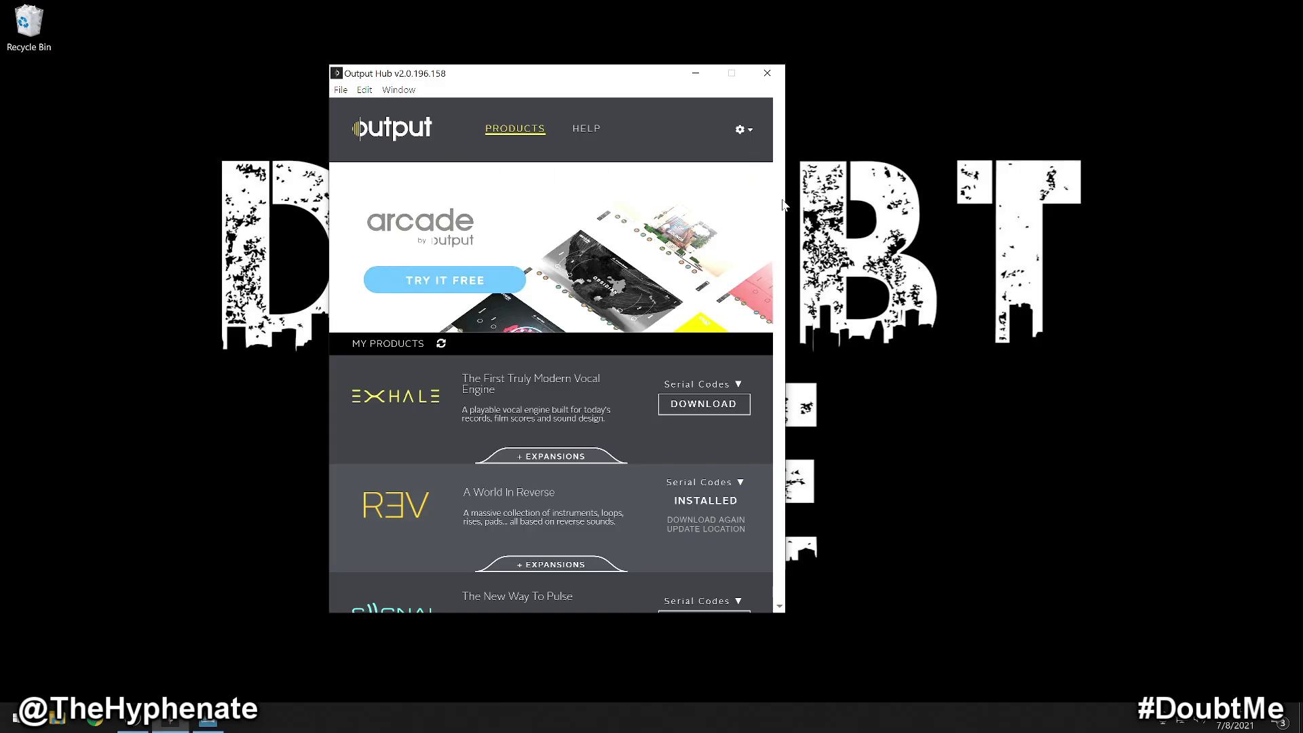
drag(780, 205, 781, 254)
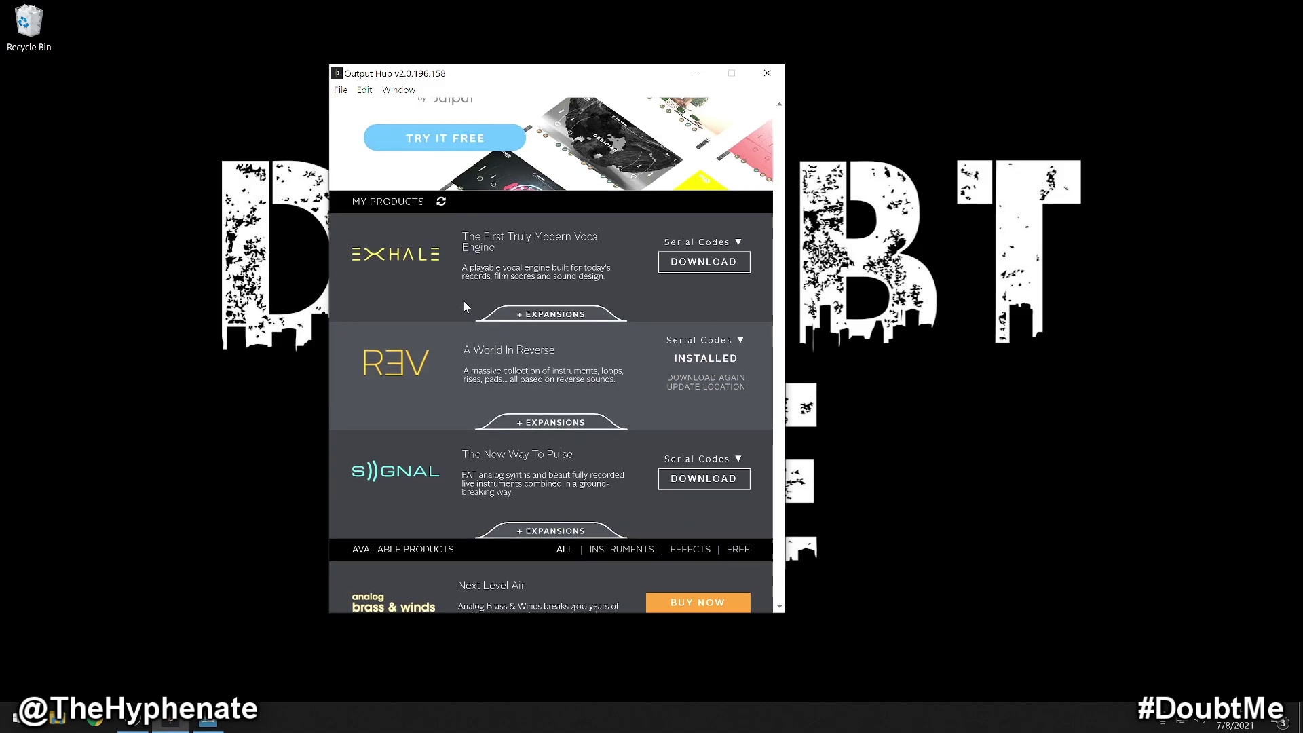
scroll(768, 349, down, 5)
scroll(767, 350, down, 1)
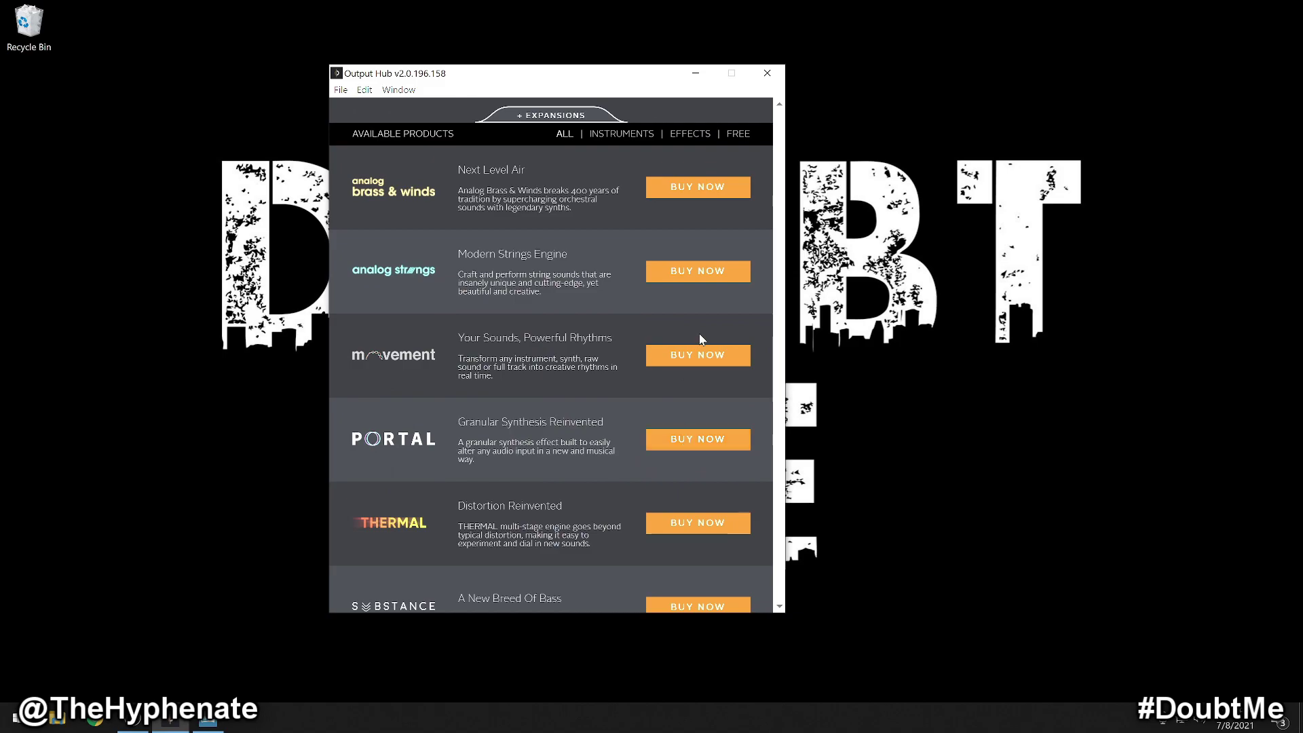
scroll(426, 459, up, 6)
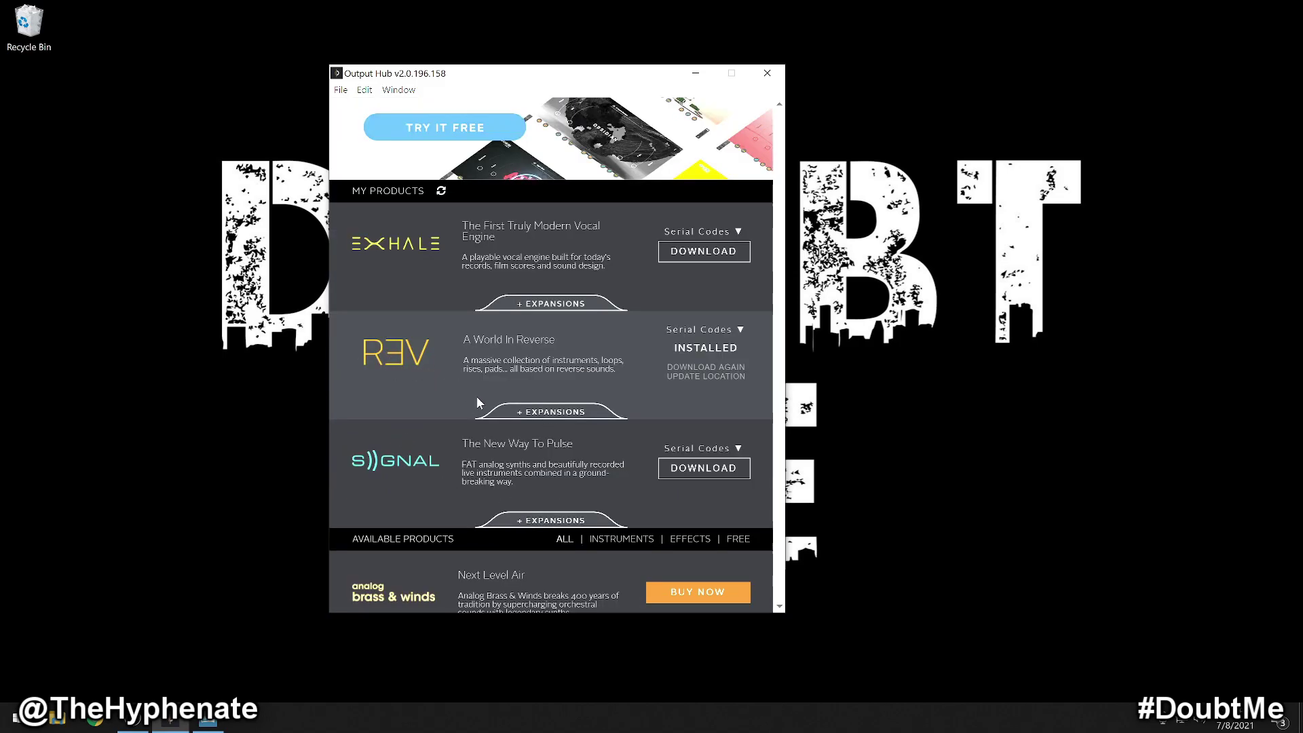
click(520, 413)
Step: Show the expansion packs available for Signal
scroll(448, 406, down, 2)
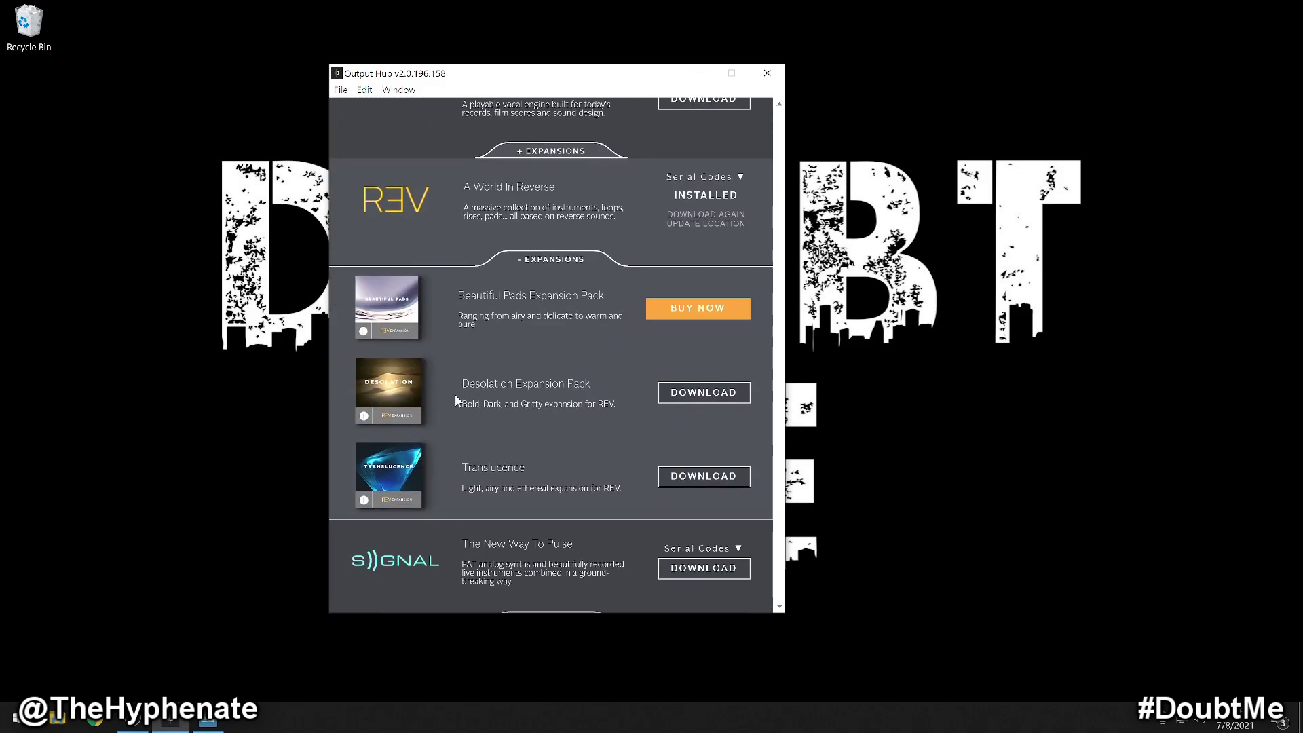
scroll(547, 417, down, 3)
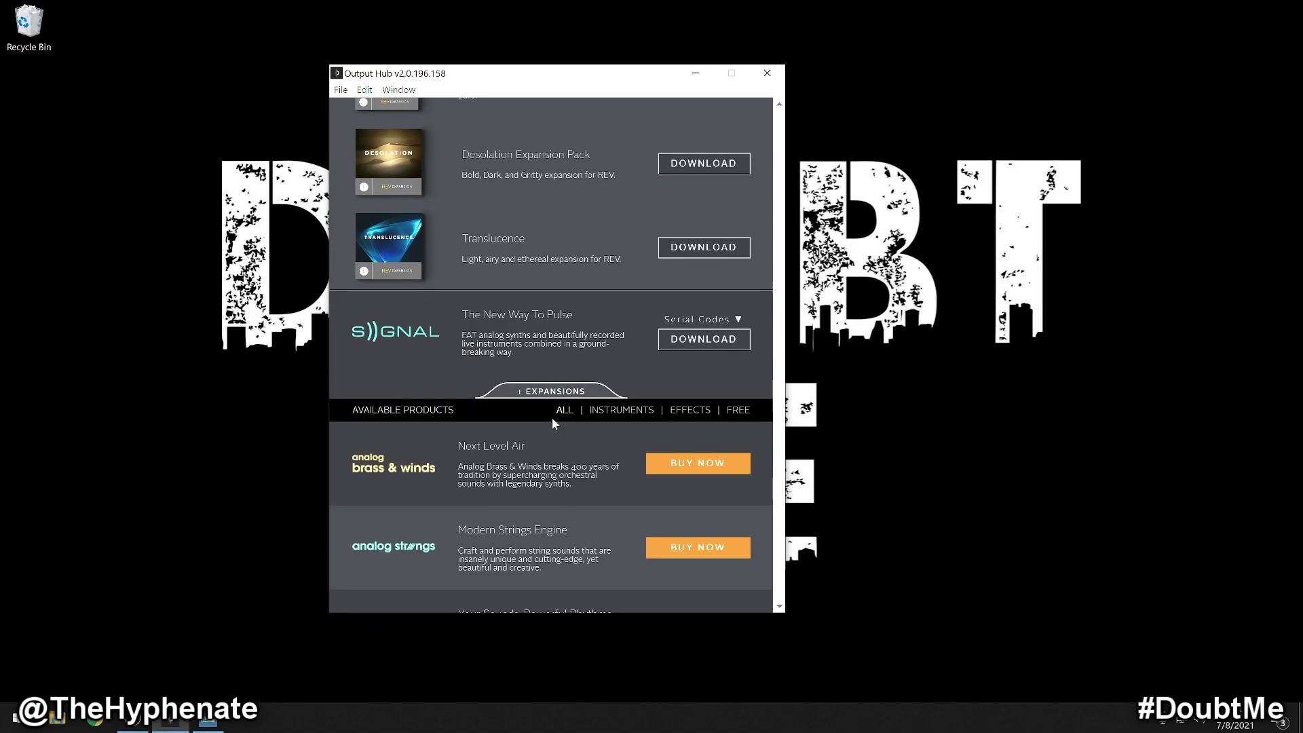
click(530, 392)
scroll(556, 398, down, 3)
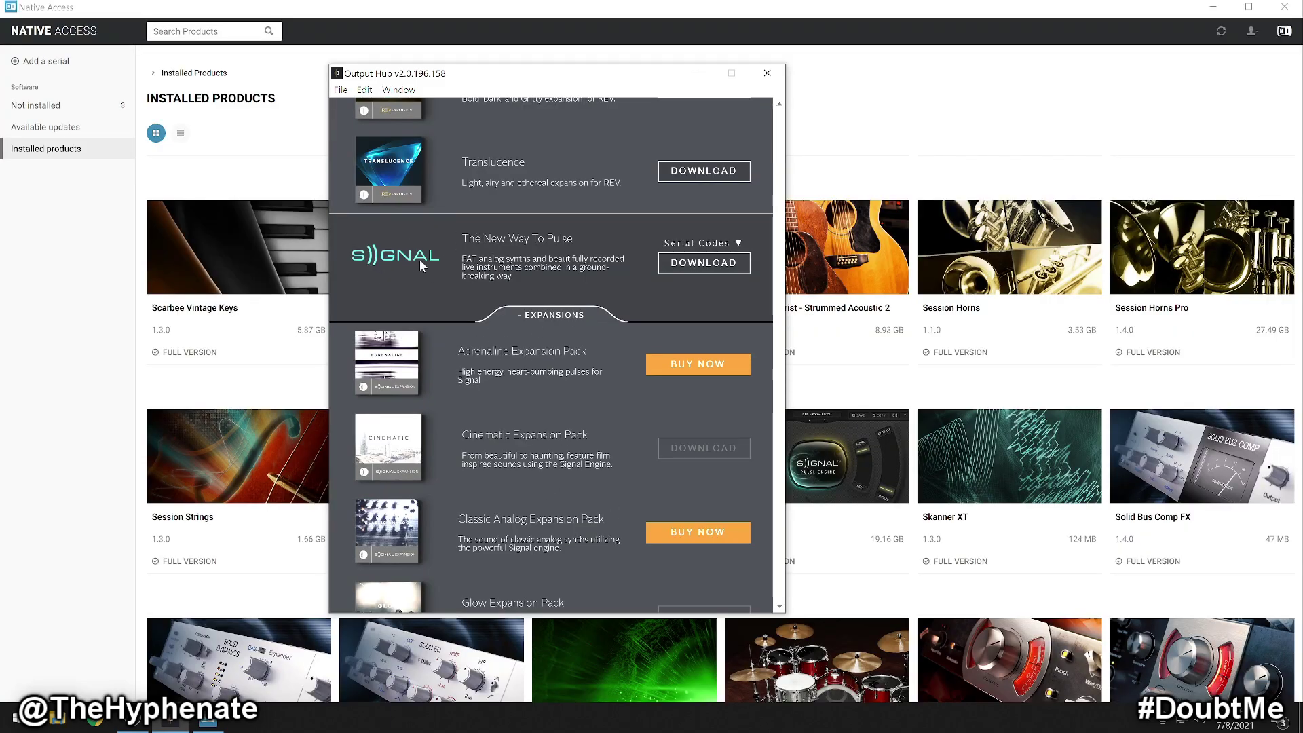
Step: Open Native Access Preferences to check that content installs to D:/Music/Native Instruments/NI Content
click(208, 720)
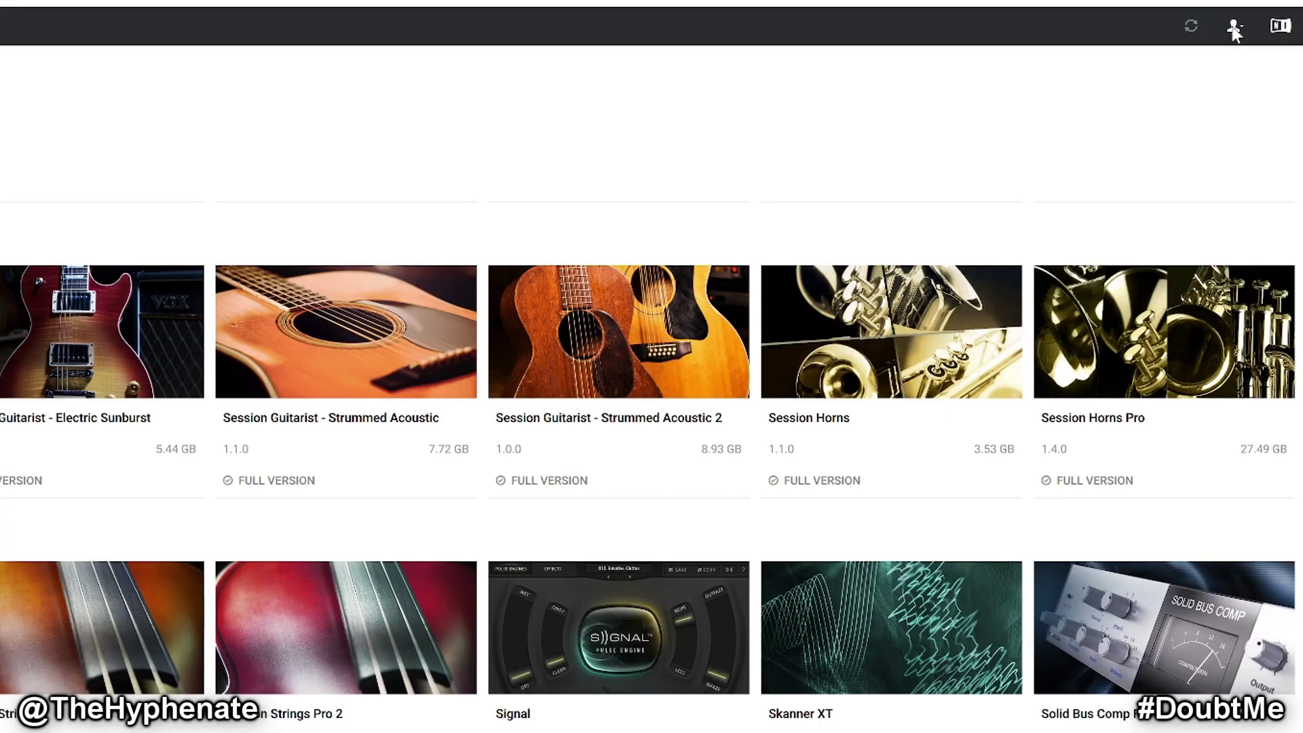
click(1235, 31)
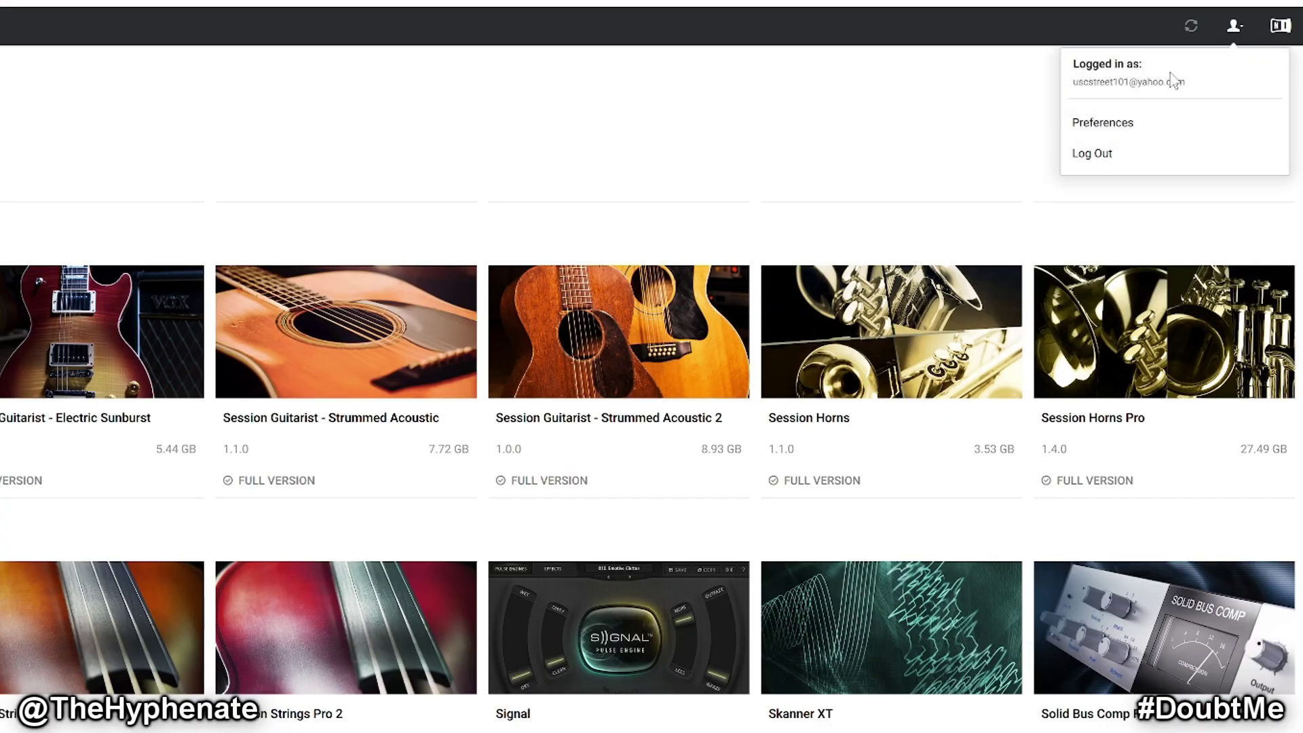
click(1092, 123)
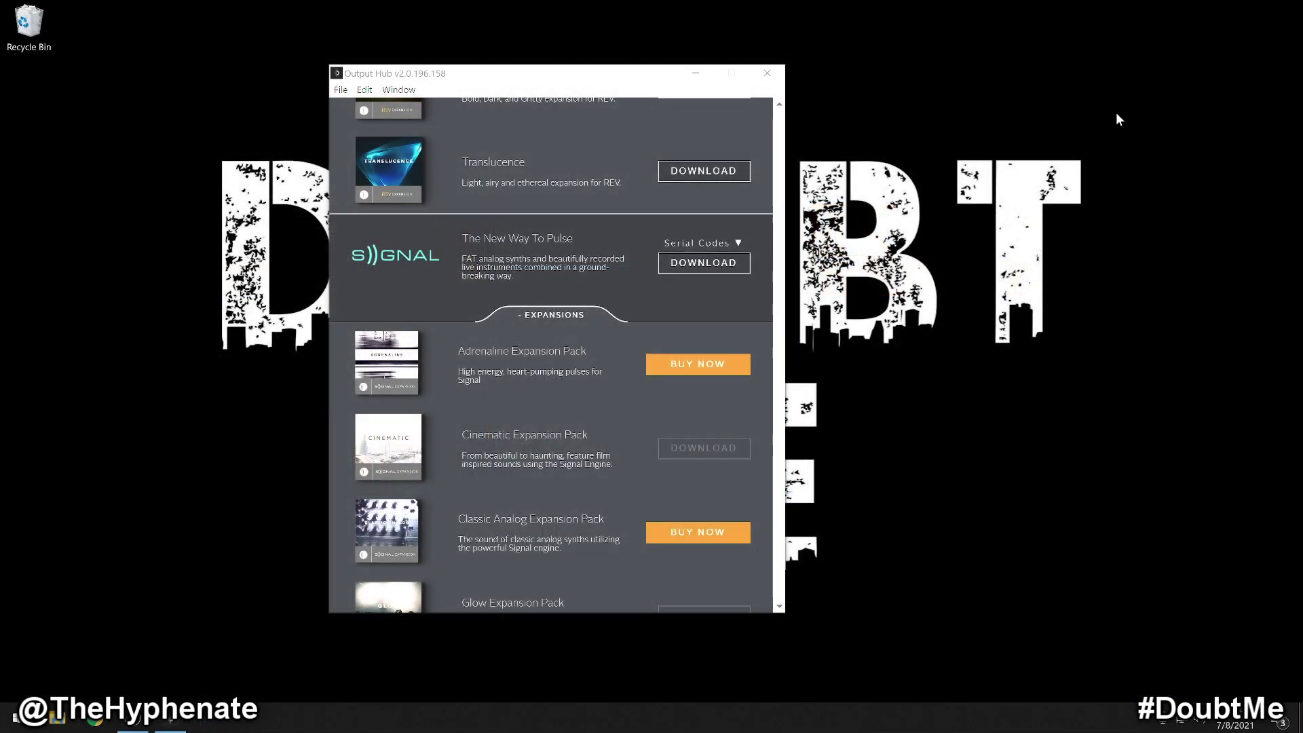
Step: Scroll Output Hub to Signal's expansions: Cinematic, Glow, Tape Loop, Adrenaline and Classic Analog
scroll(593, 275, up, 3)
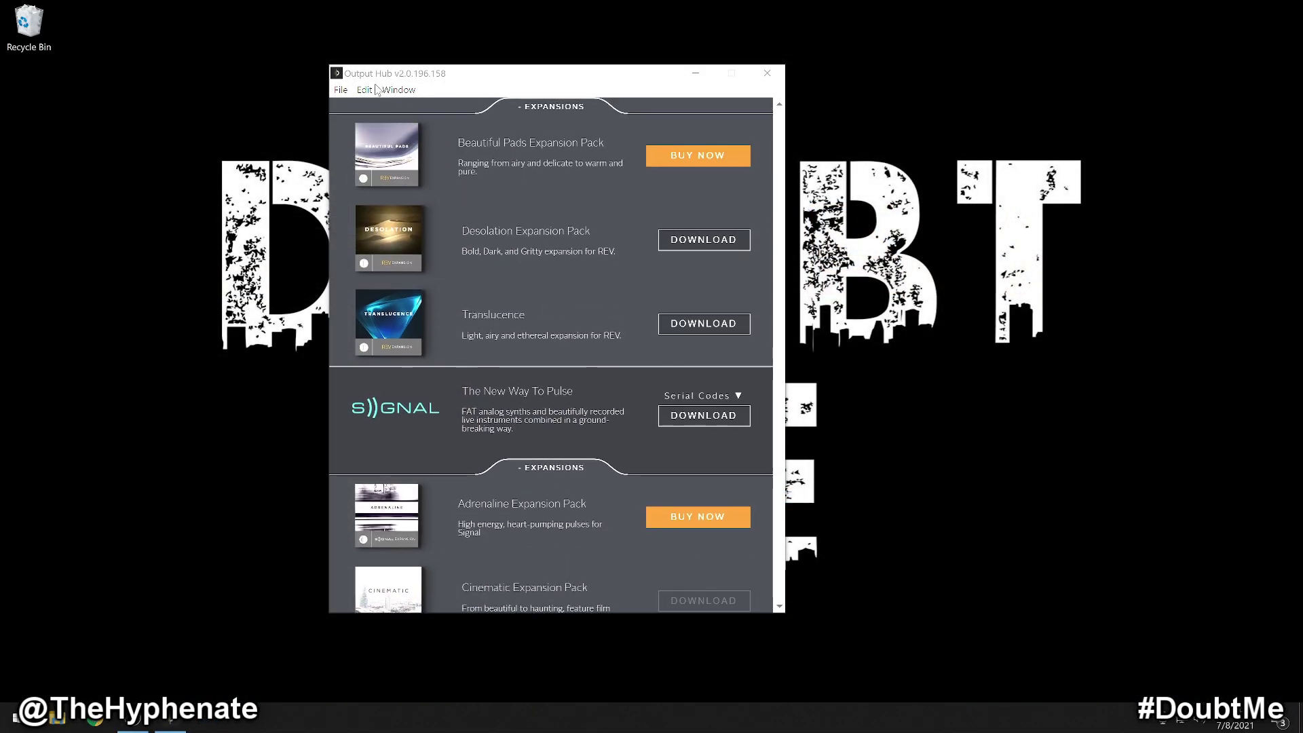
scroll(474, 173, up, 3)
scroll(474, 175, down, 8)
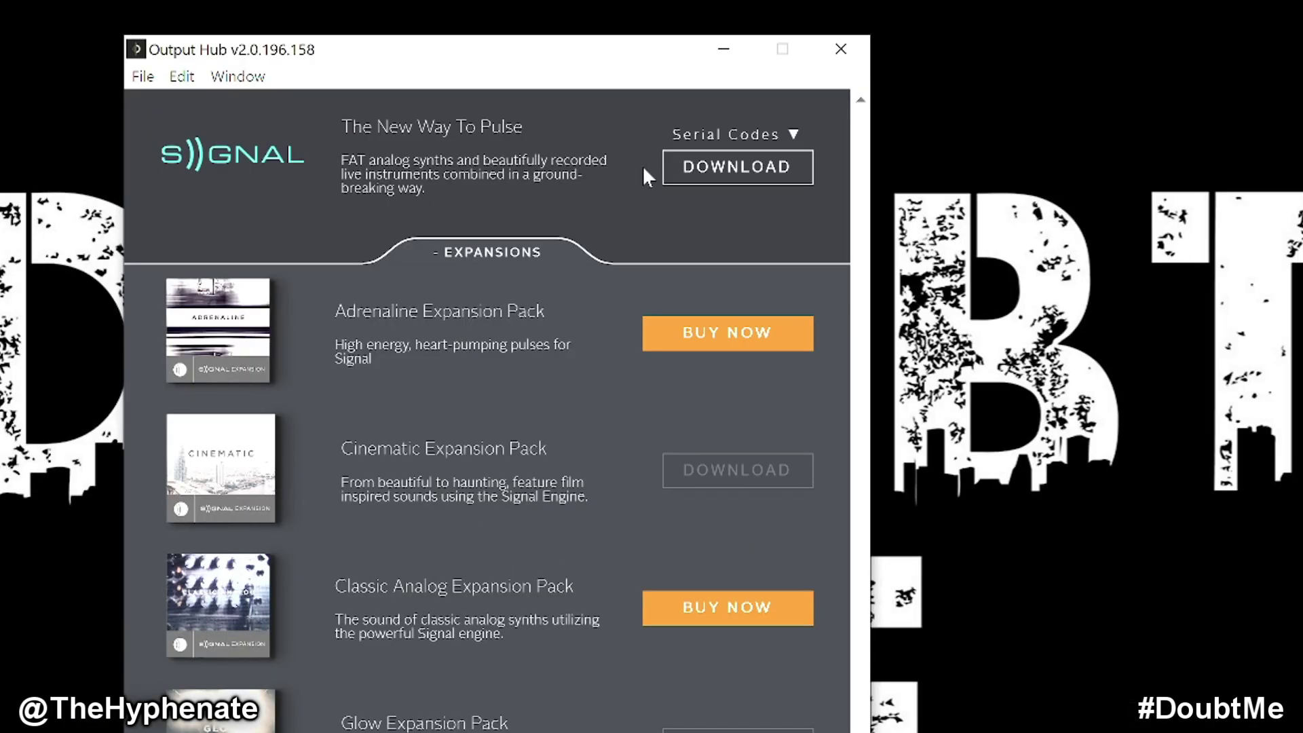
Step: Download Signal and install it into D:\Music\Native Instruments\NI Content\Signal
click(705, 149)
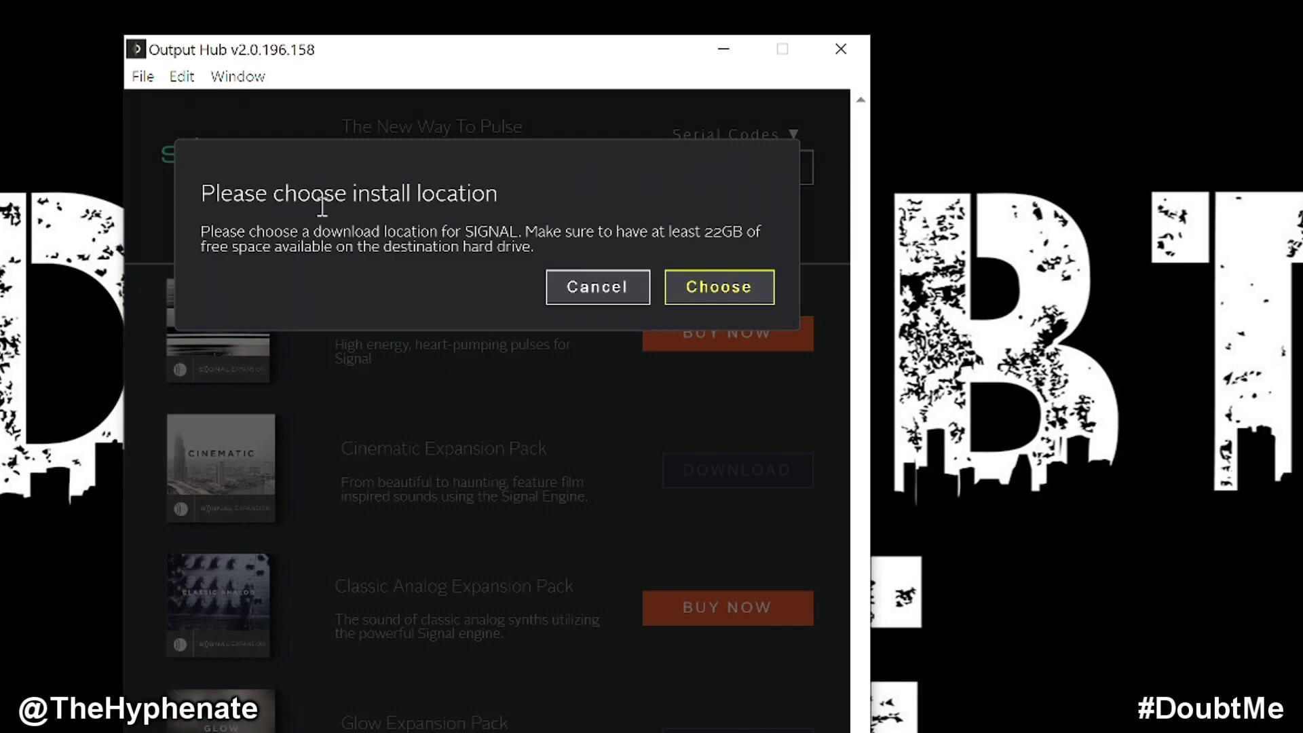
click(719, 286)
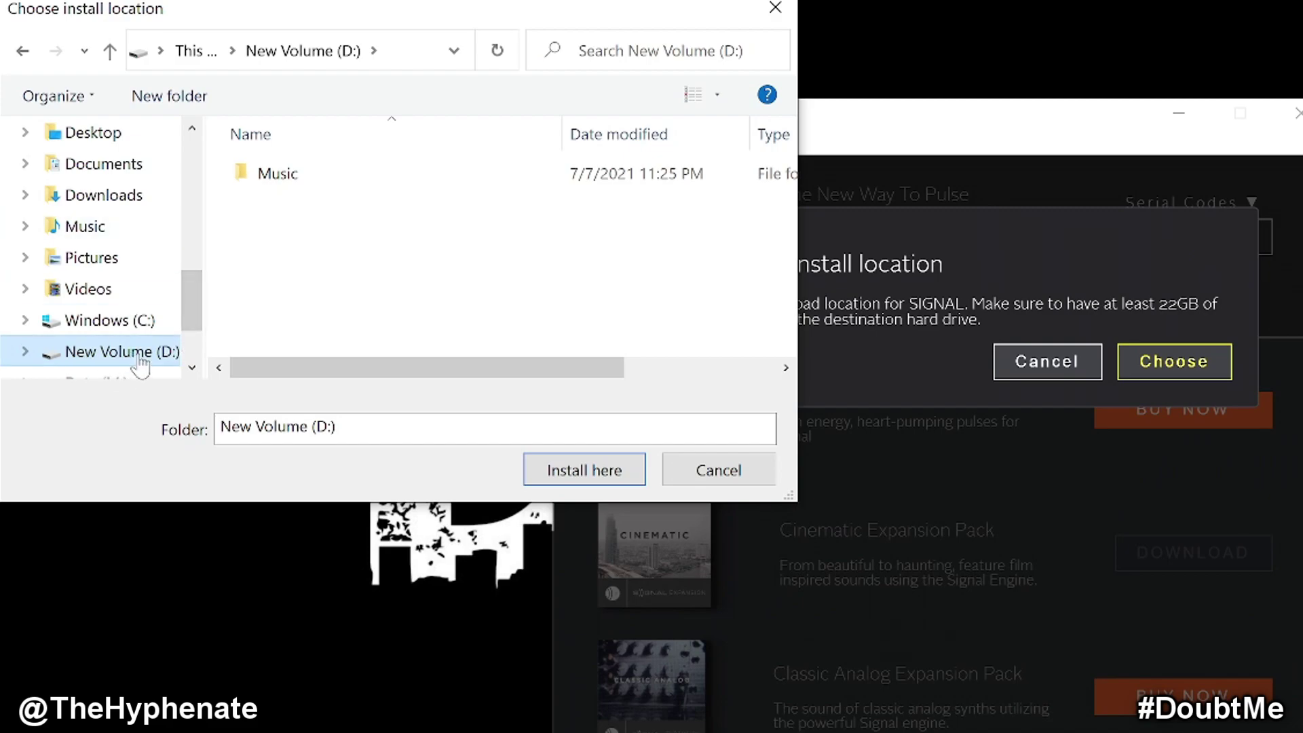
double_click(301, 176)
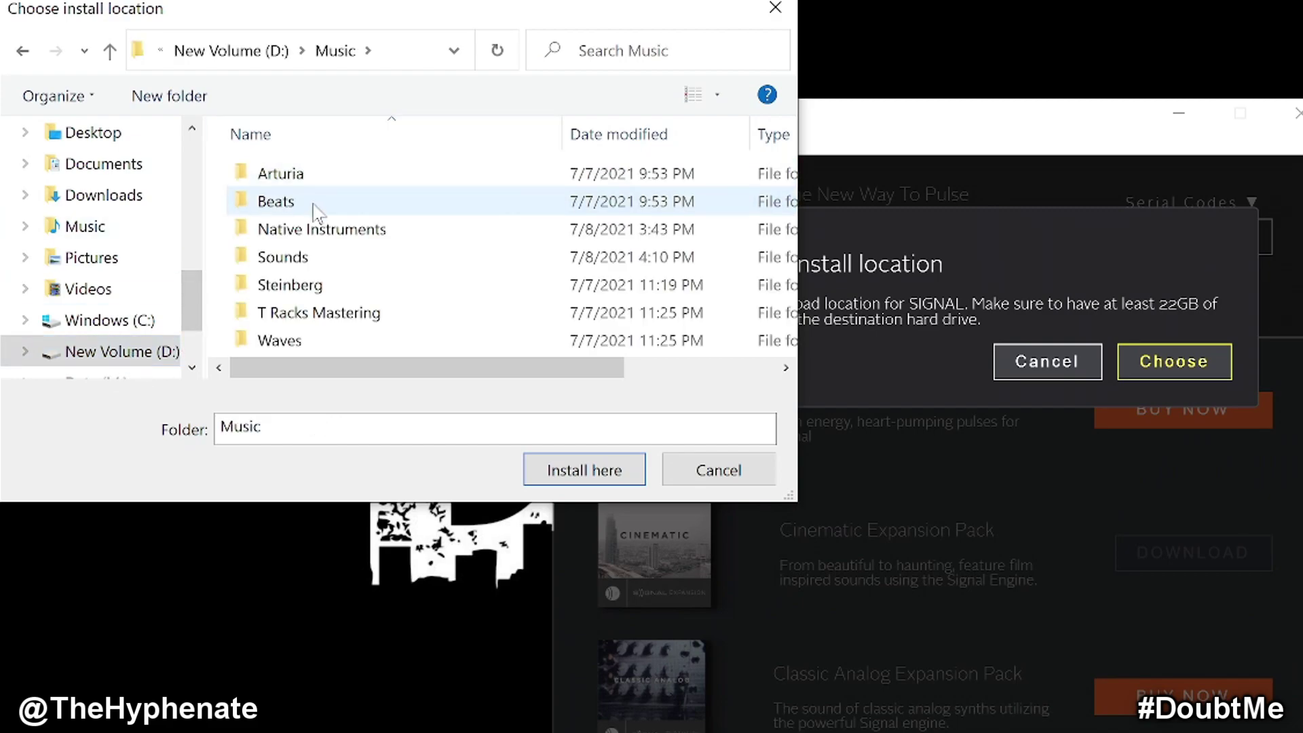
double_click(323, 231)
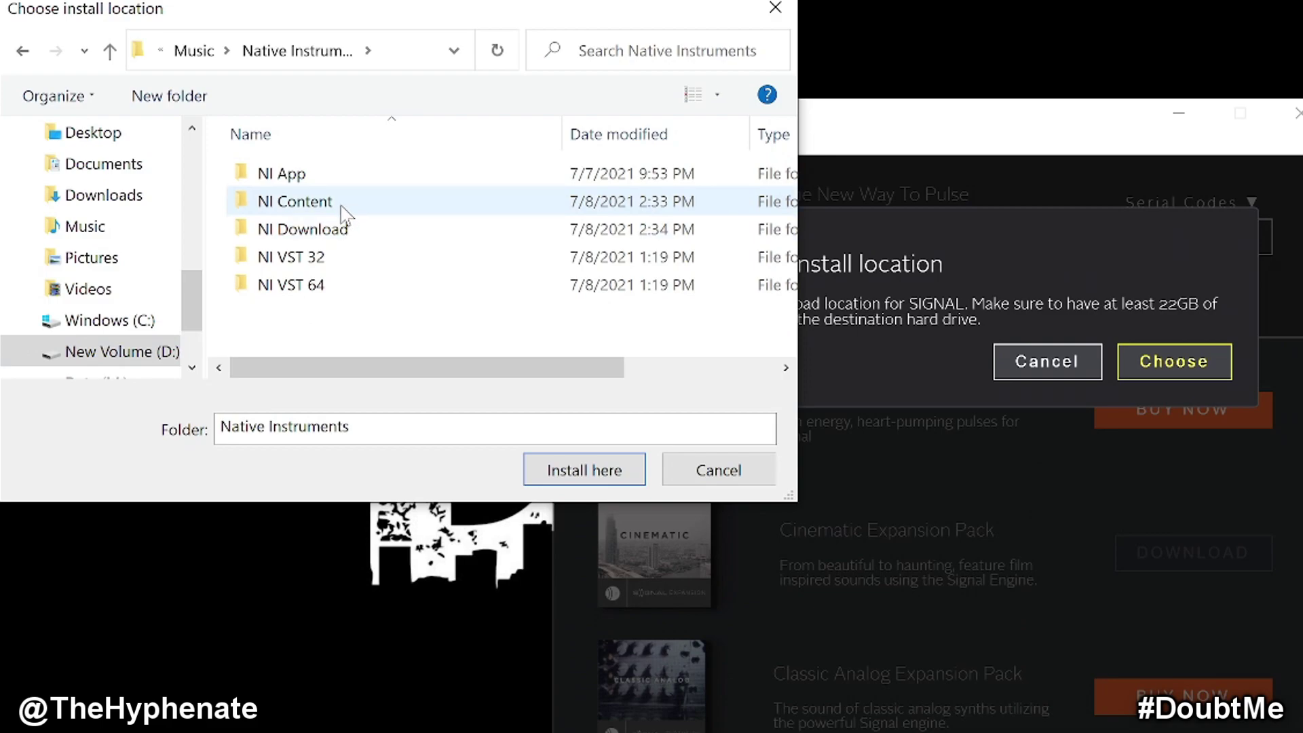
double_click(341, 213)
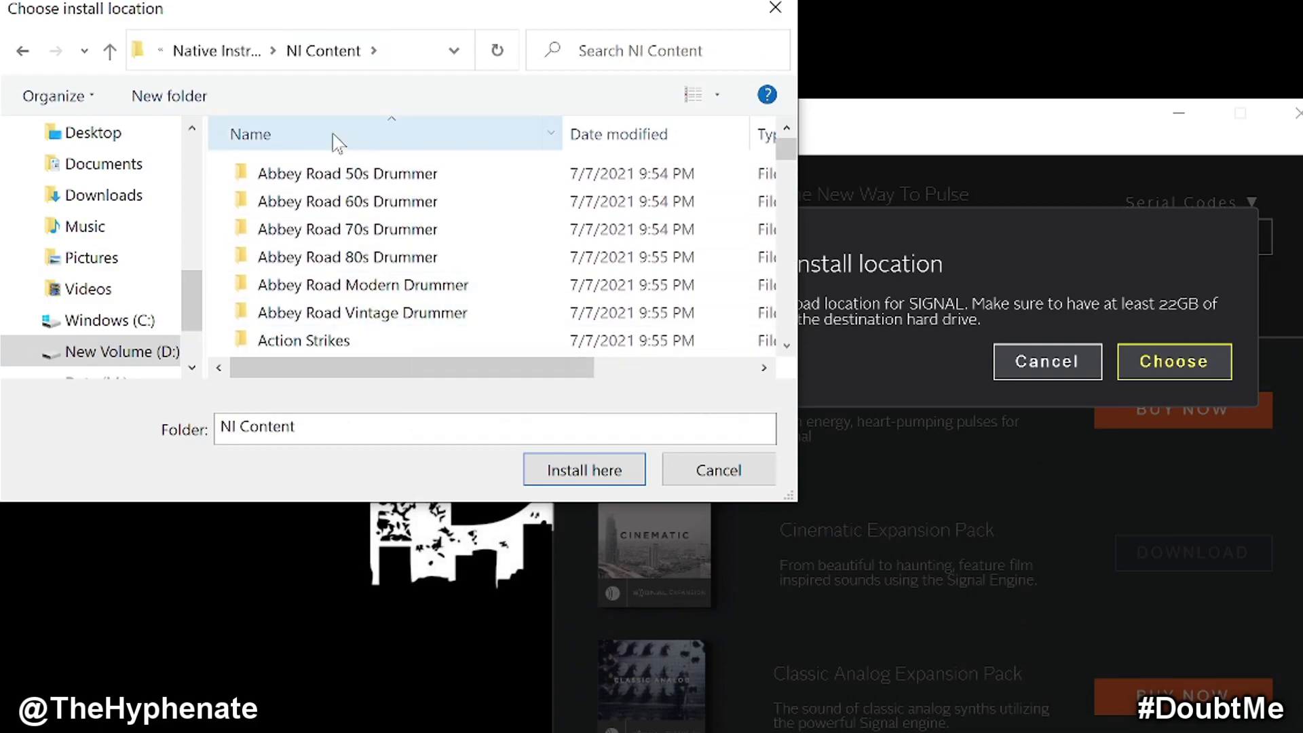
drag(786, 148, 789, 292)
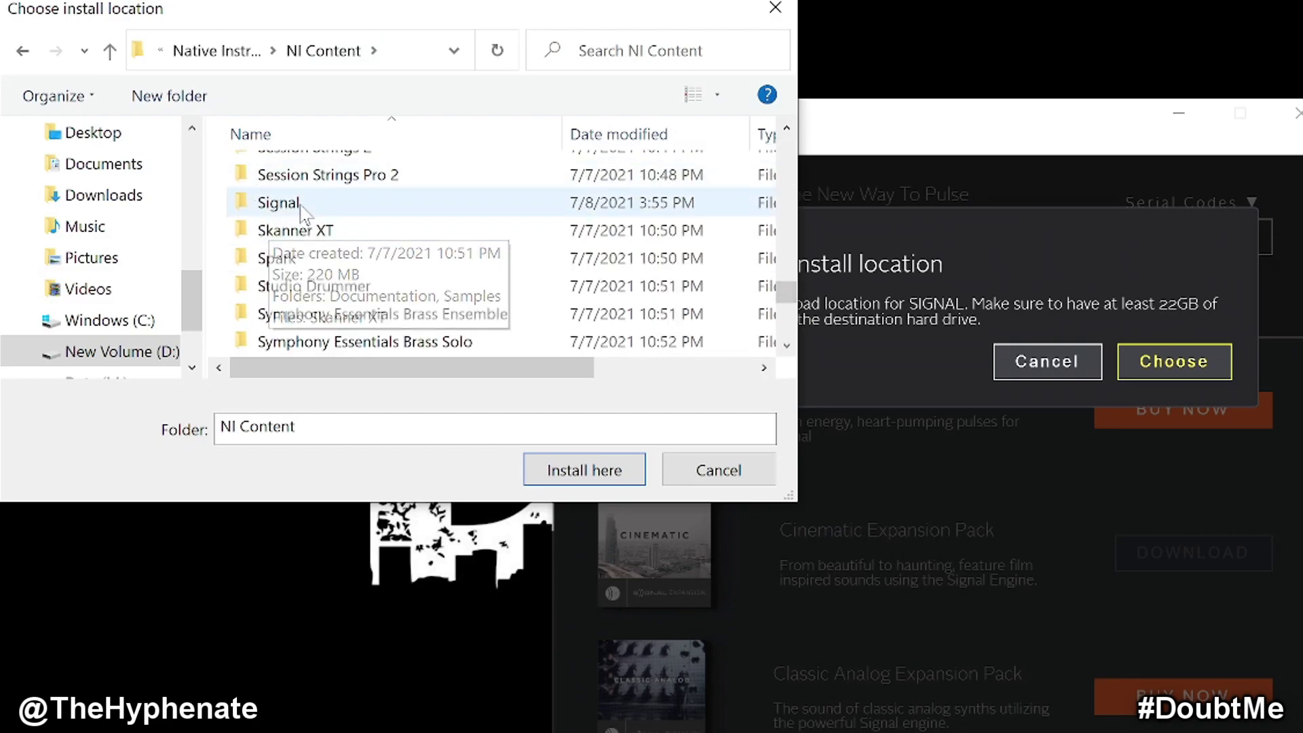
click(418, 202)
click(555, 468)
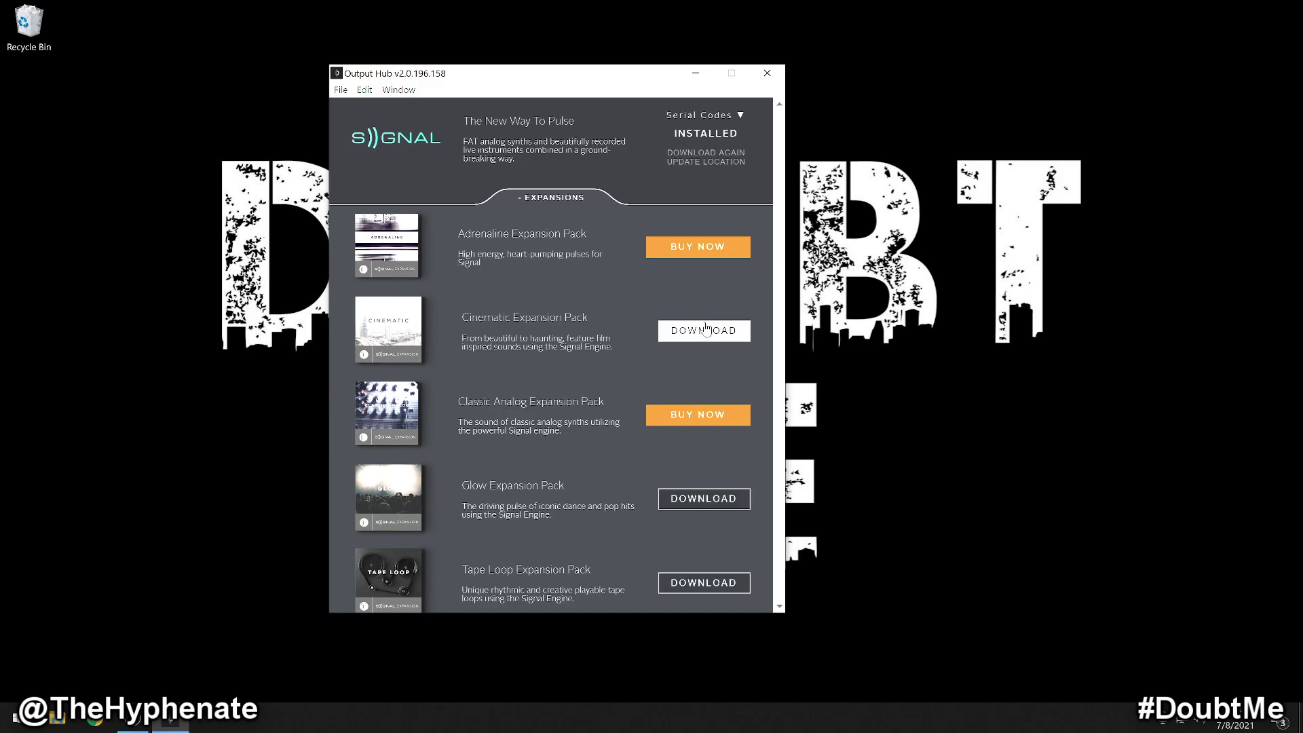
Step: Once Signal finishes installing, scroll down to its expansion pack list
scroll(706, 329, down, 1)
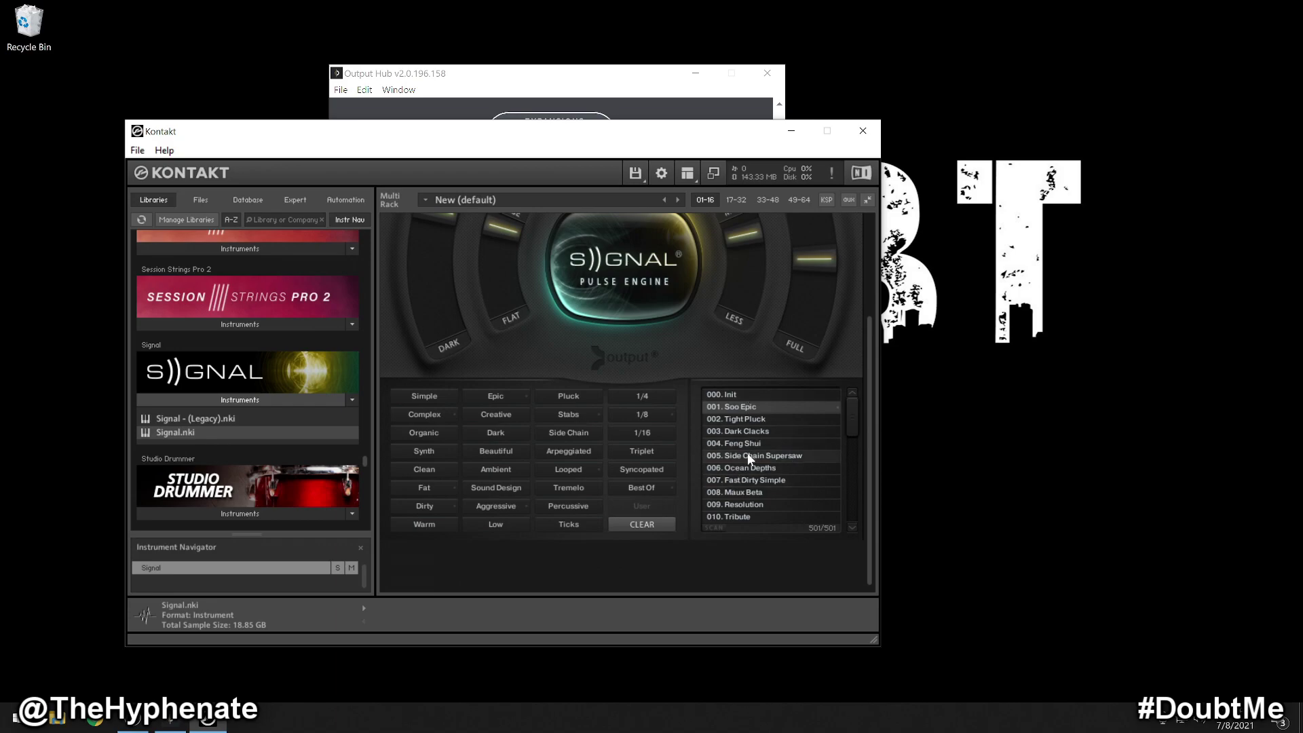
click(863, 130)
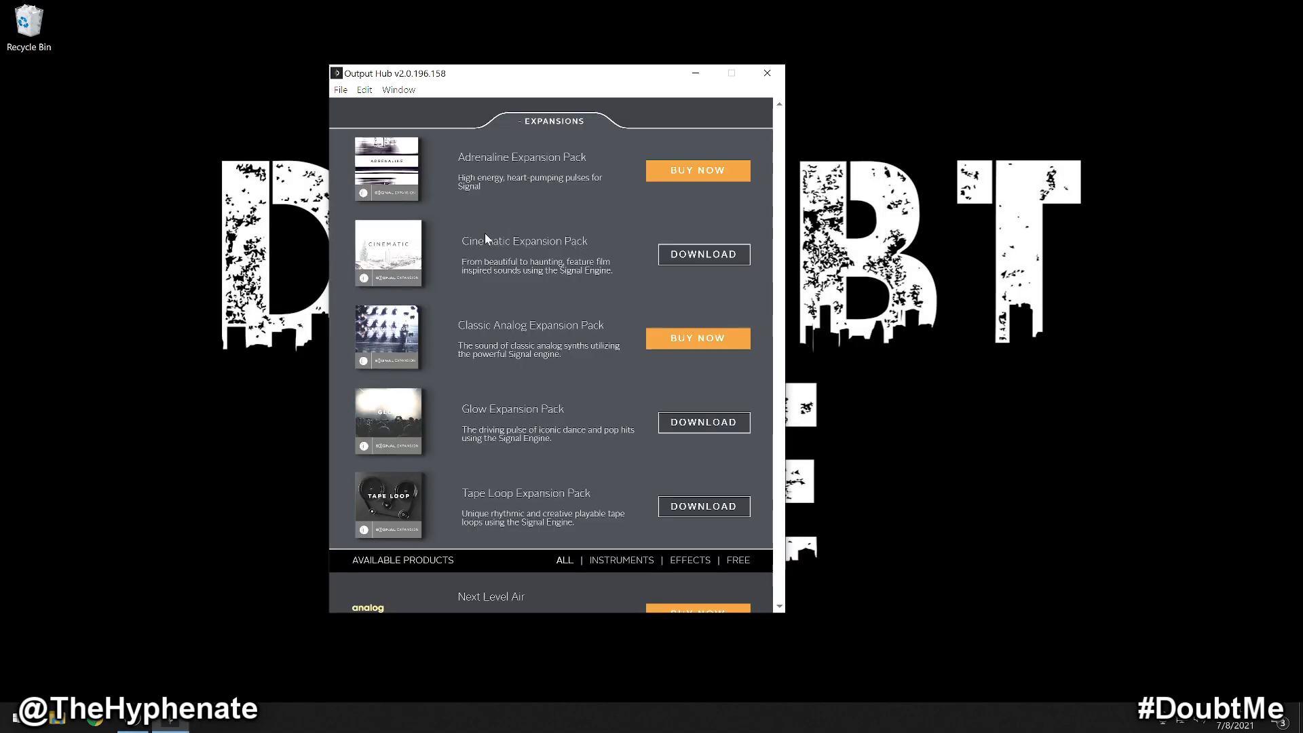
Step: Download Signal's Cinematic and Tape Loop expansion packs until they show INSTALLED
click(719, 256)
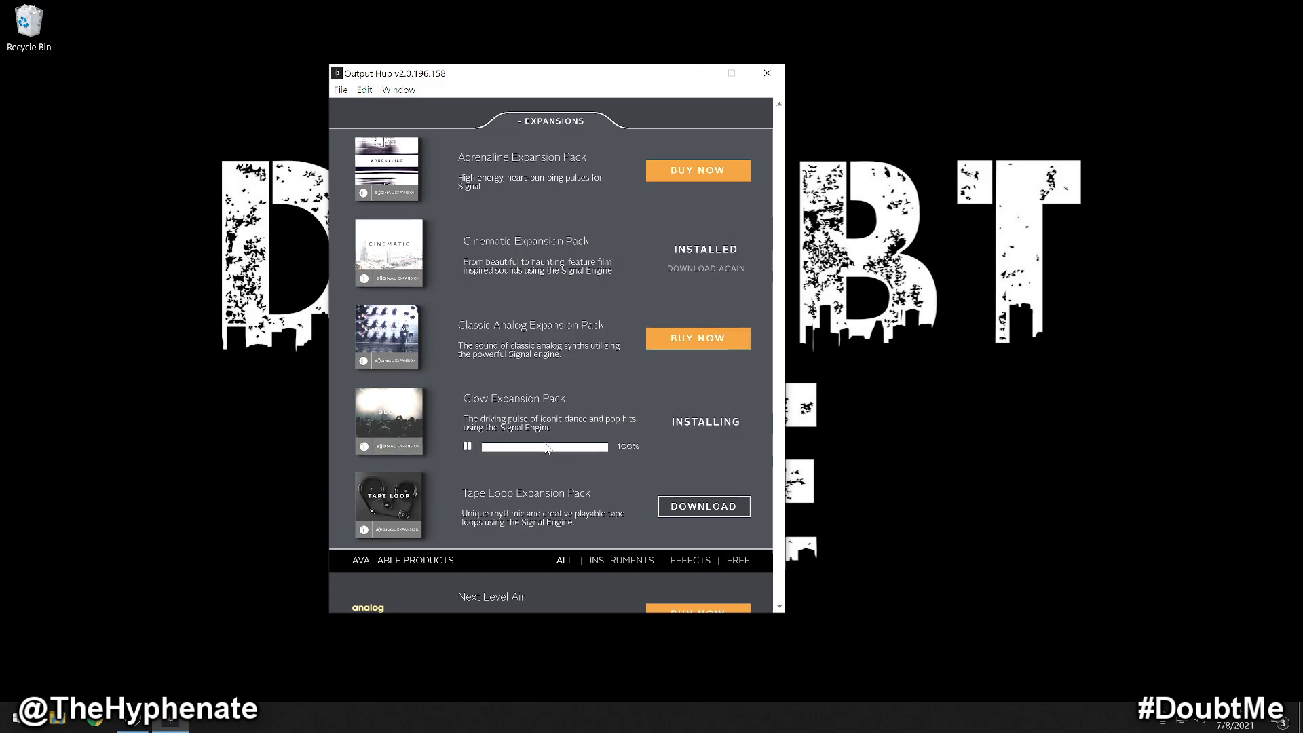
click(675, 509)
scroll(624, 502, down, 1)
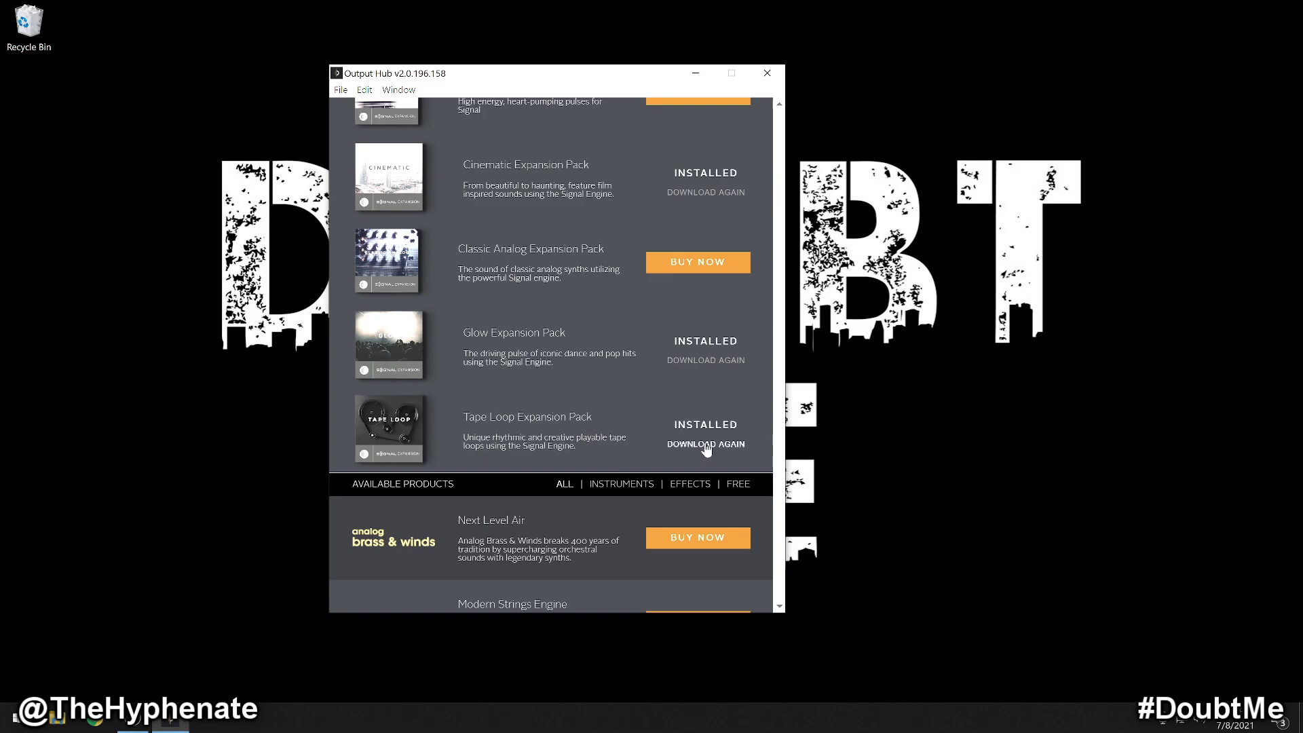
scroll(699, 453, up, 1)
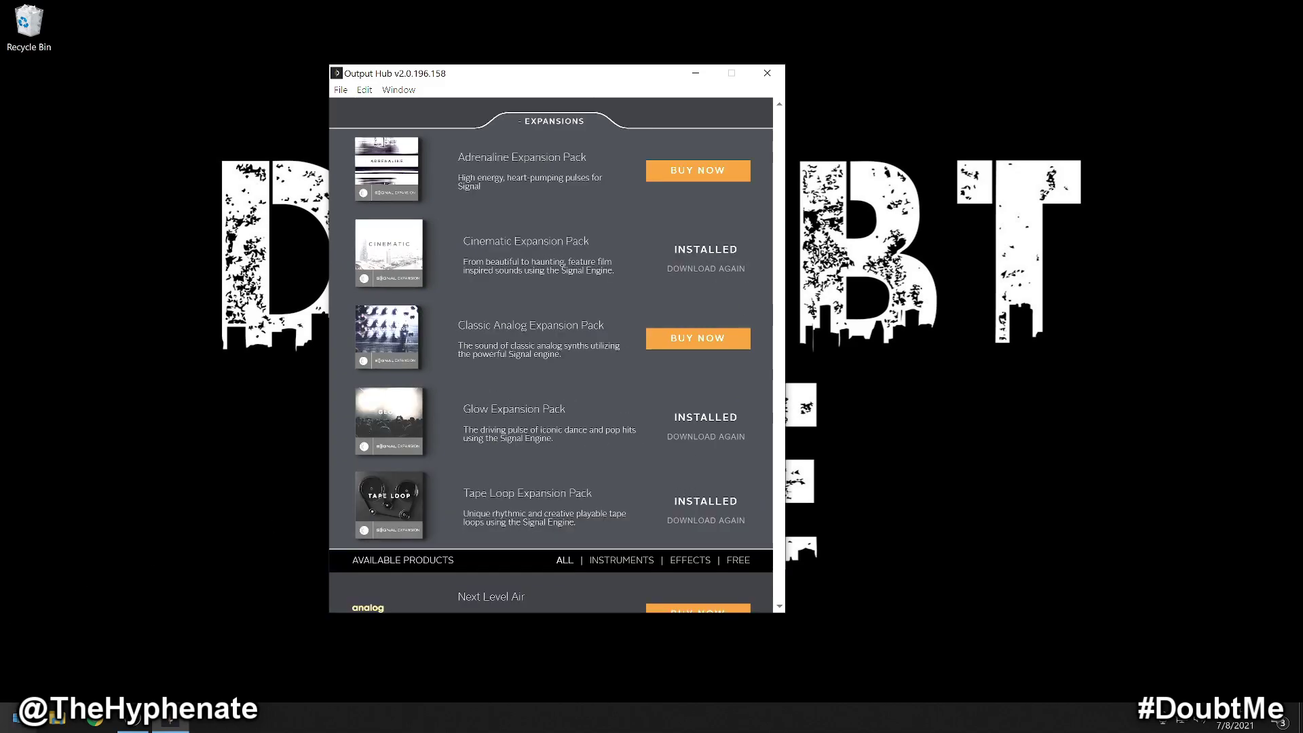
Step: Launch Kontakt from the Start menu's Recently added list and list the Signal library's instruments
click(4, 716)
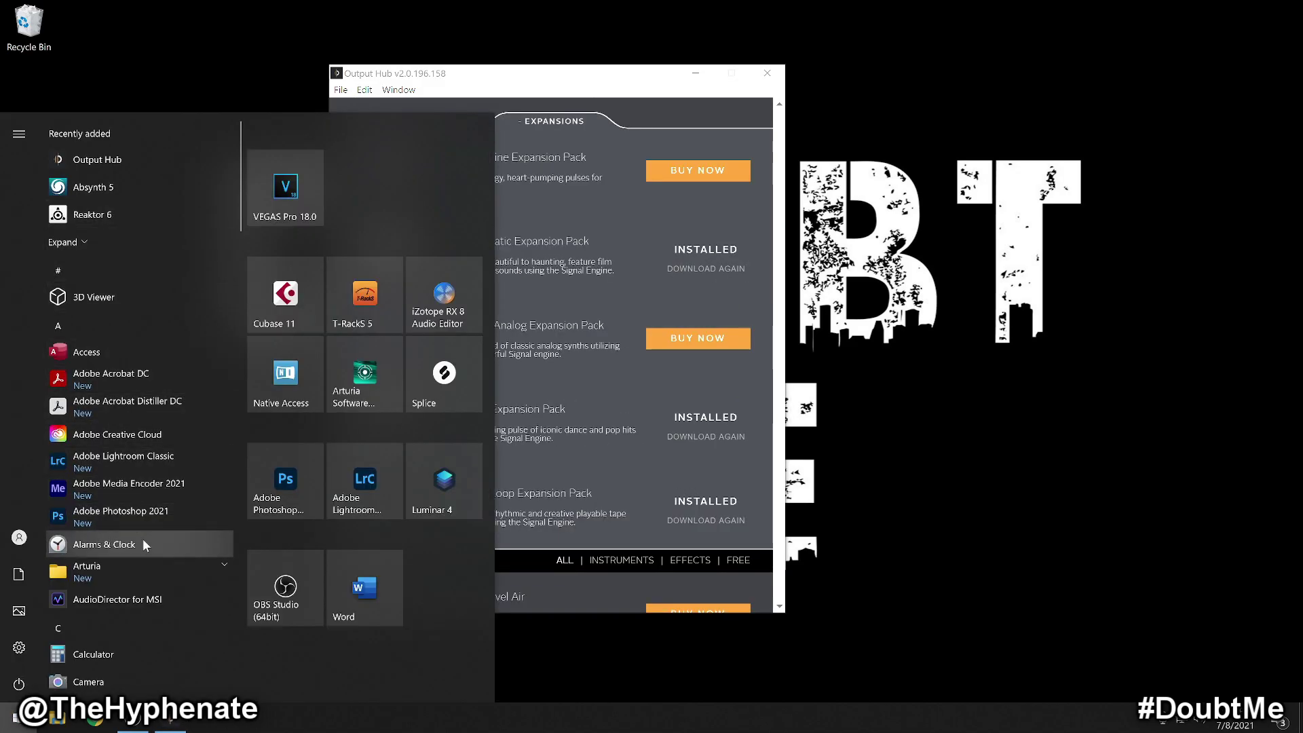
click(109, 238)
scroll(145, 322, down, 1)
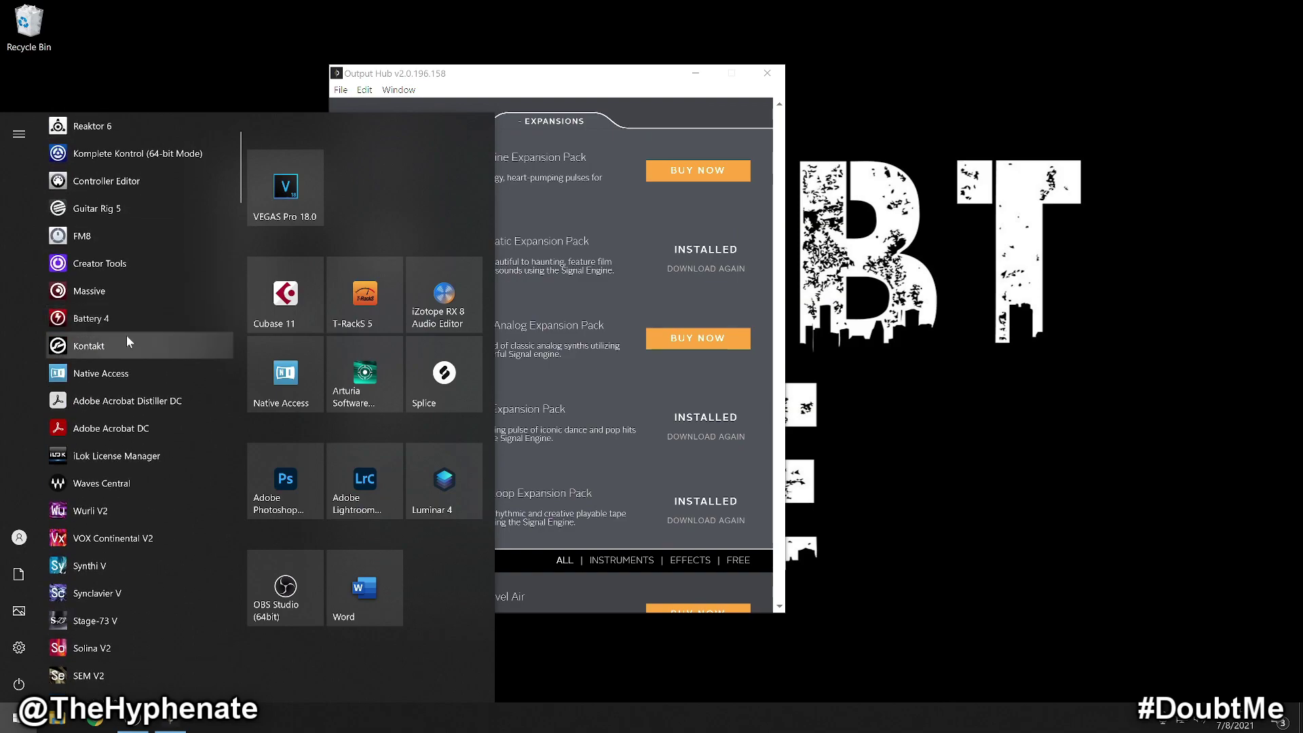
click(127, 341)
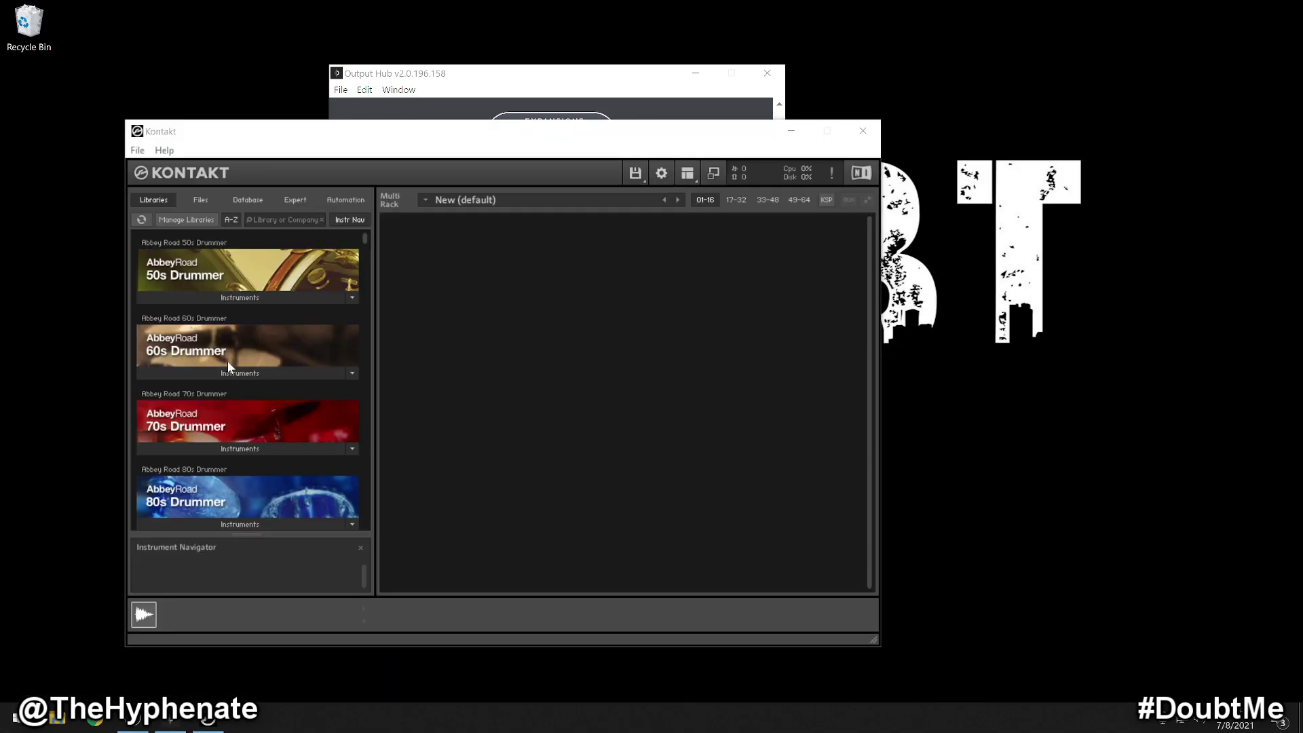
drag(365, 240, 388, 464)
click(250, 336)
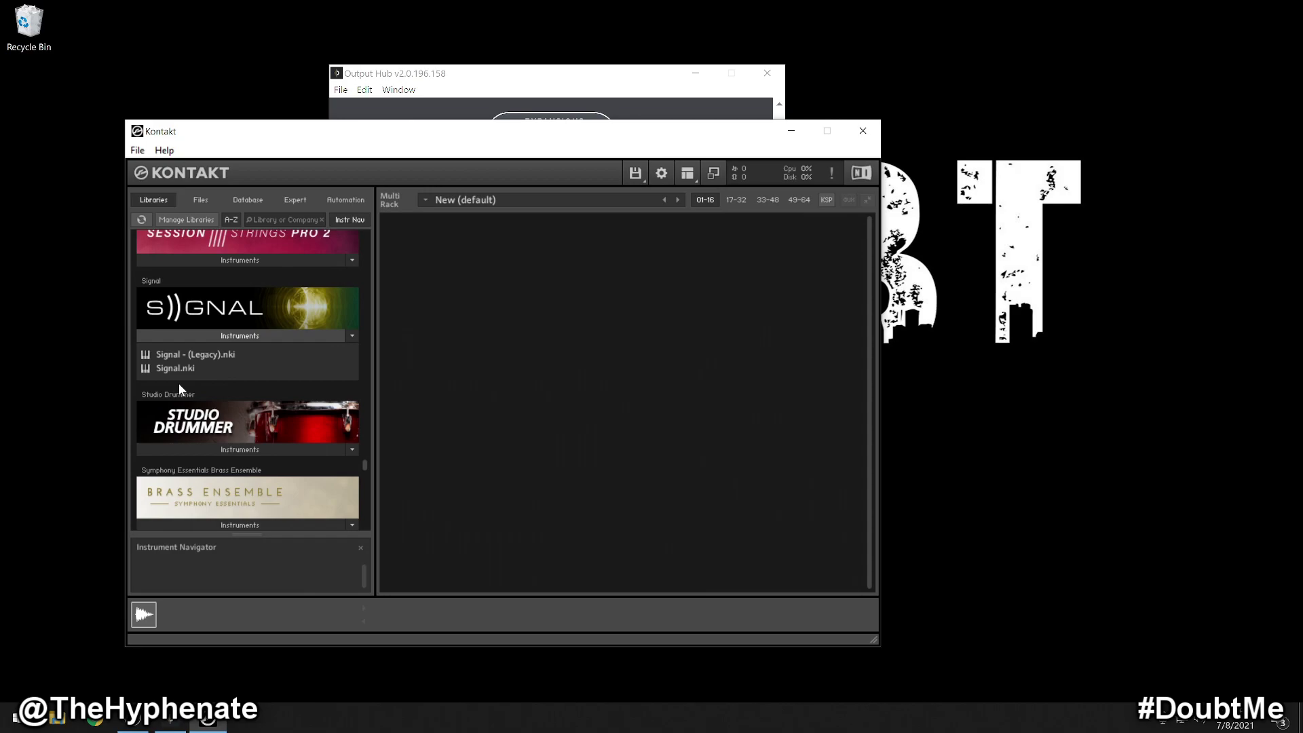
Step: Load Signal.nki into the empty Kontakt rack
click(174, 370)
drag(453, 415, 698, 413)
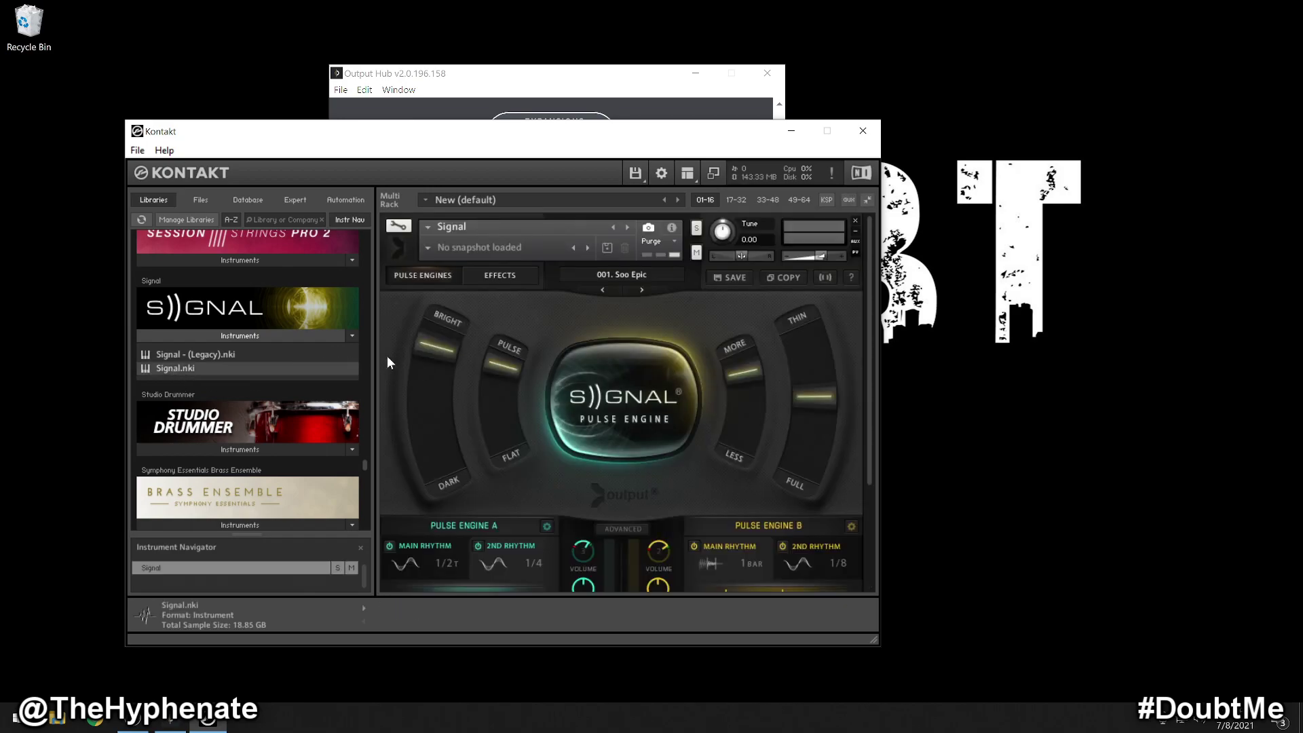
scroll(730, 380, down, 1)
scroll(746, 393, down, 3)
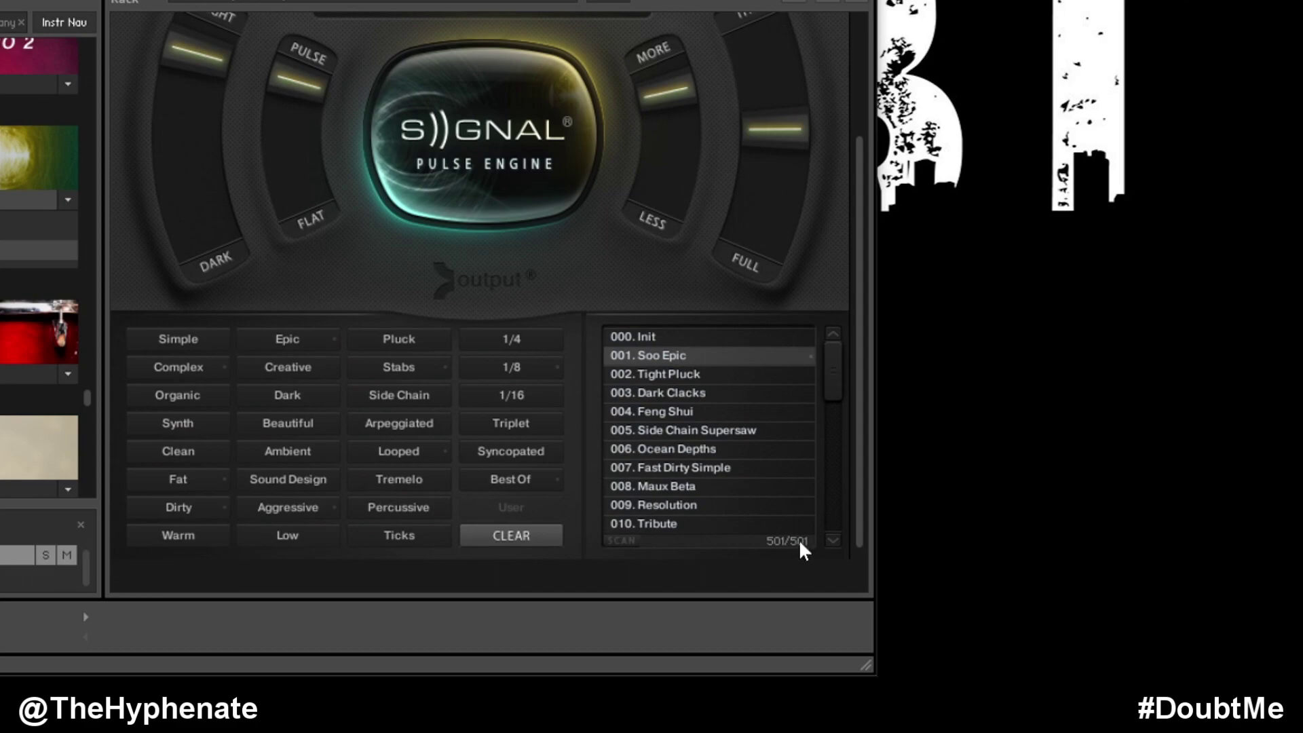
Step: Rescan presets via '--- SCAN ---.nka' so CINE and GLOW presets appear, then quit Kontakt
click(623, 542)
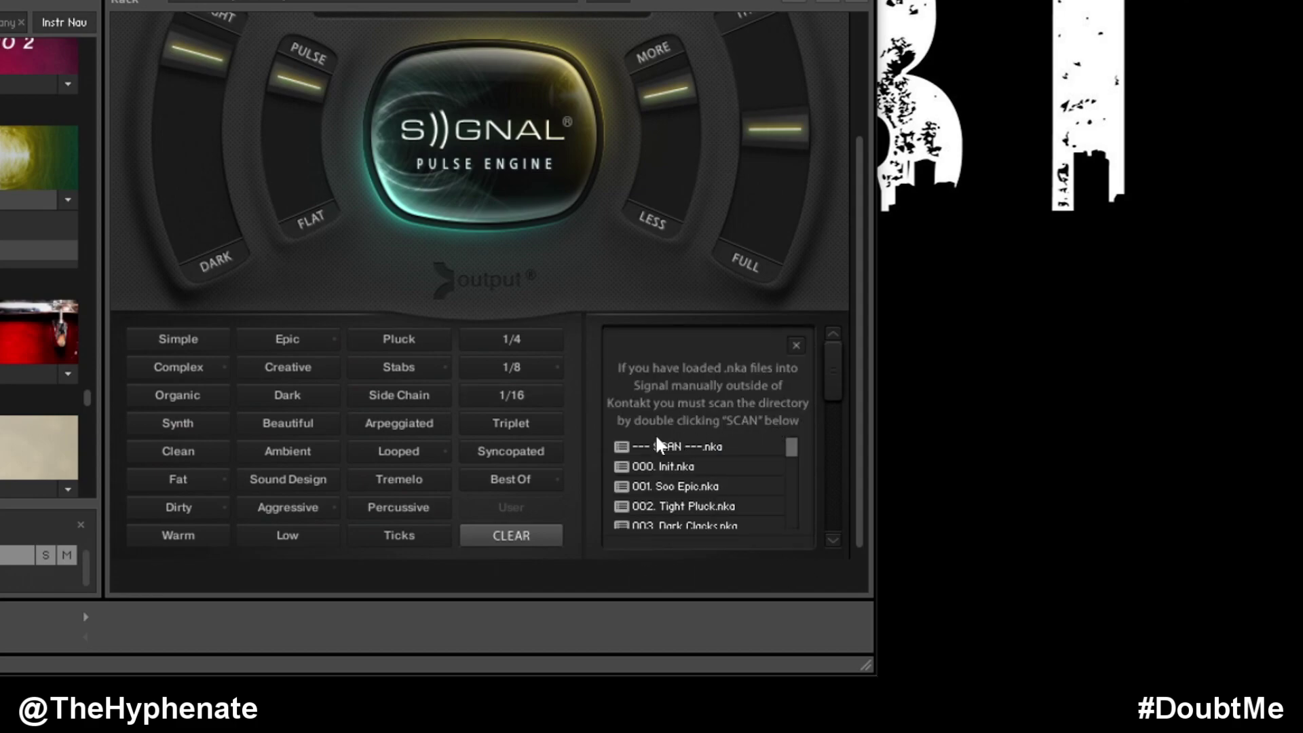
double_click(678, 448)
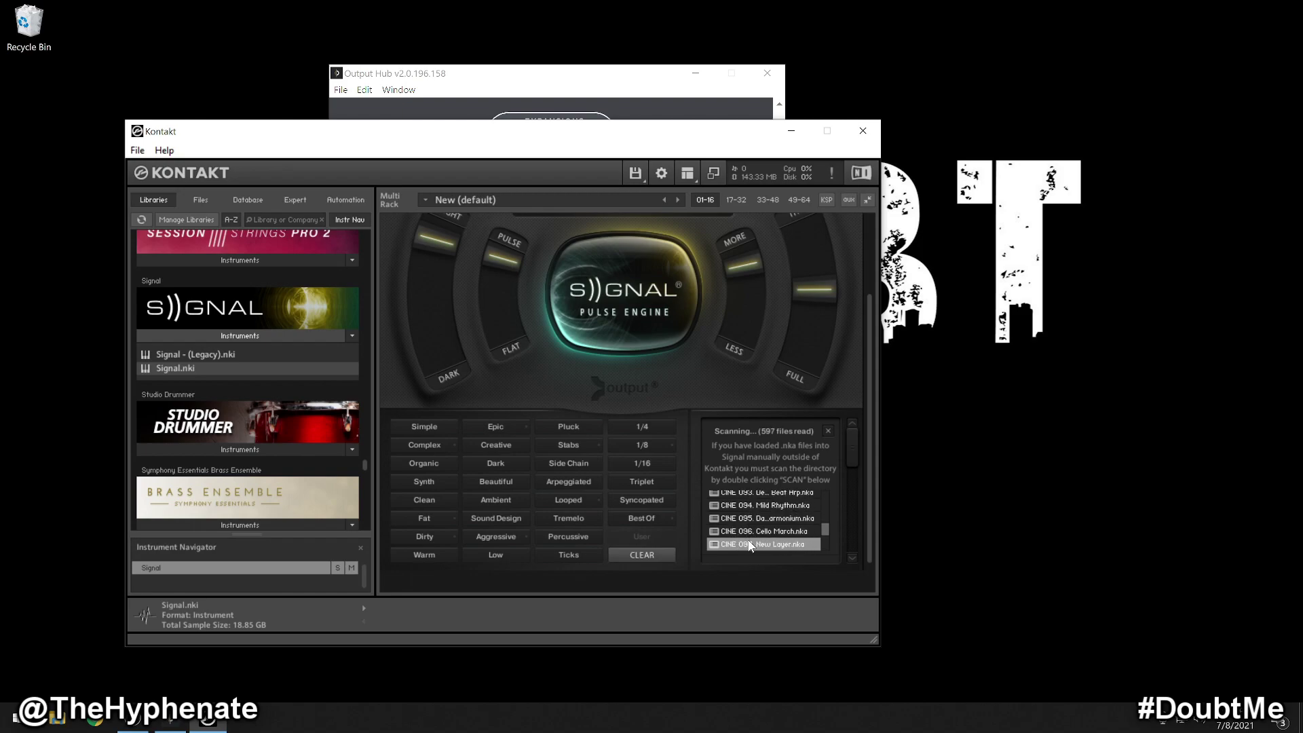
scroll(853, 547, down, 20)
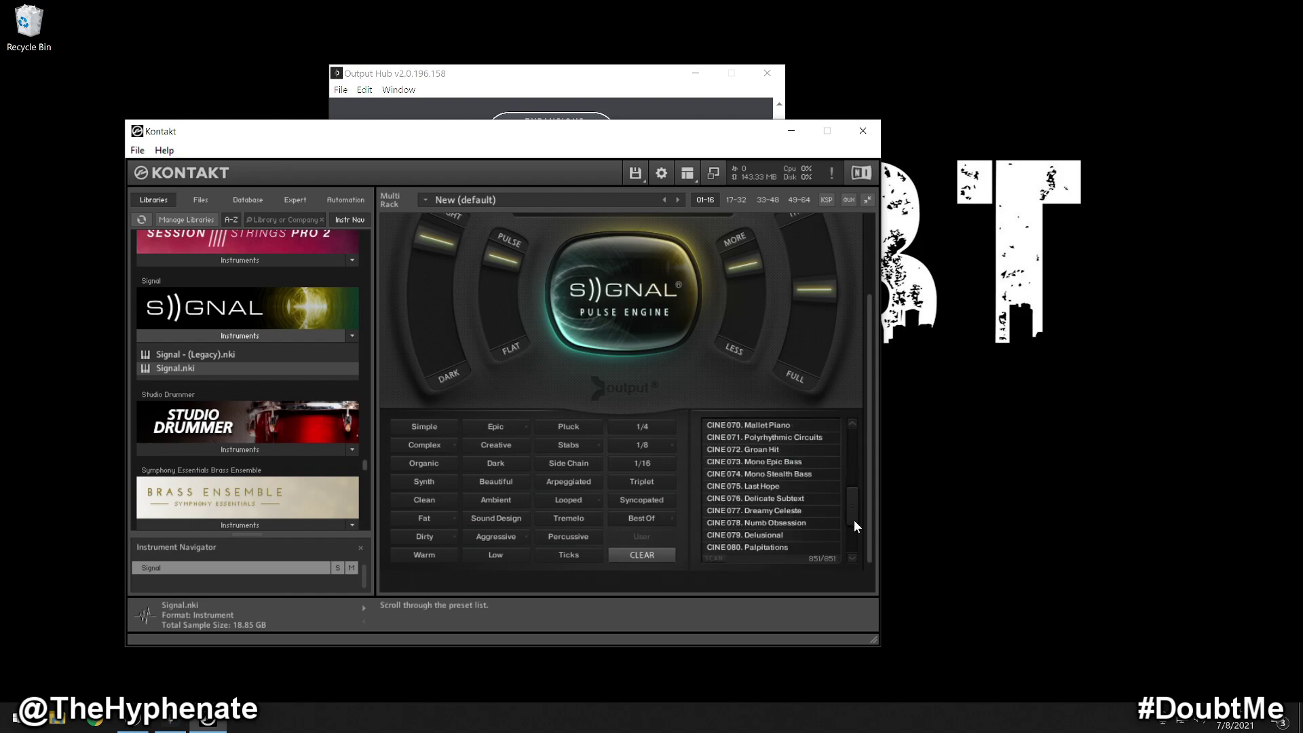
scroll(855, 551, down, 14)
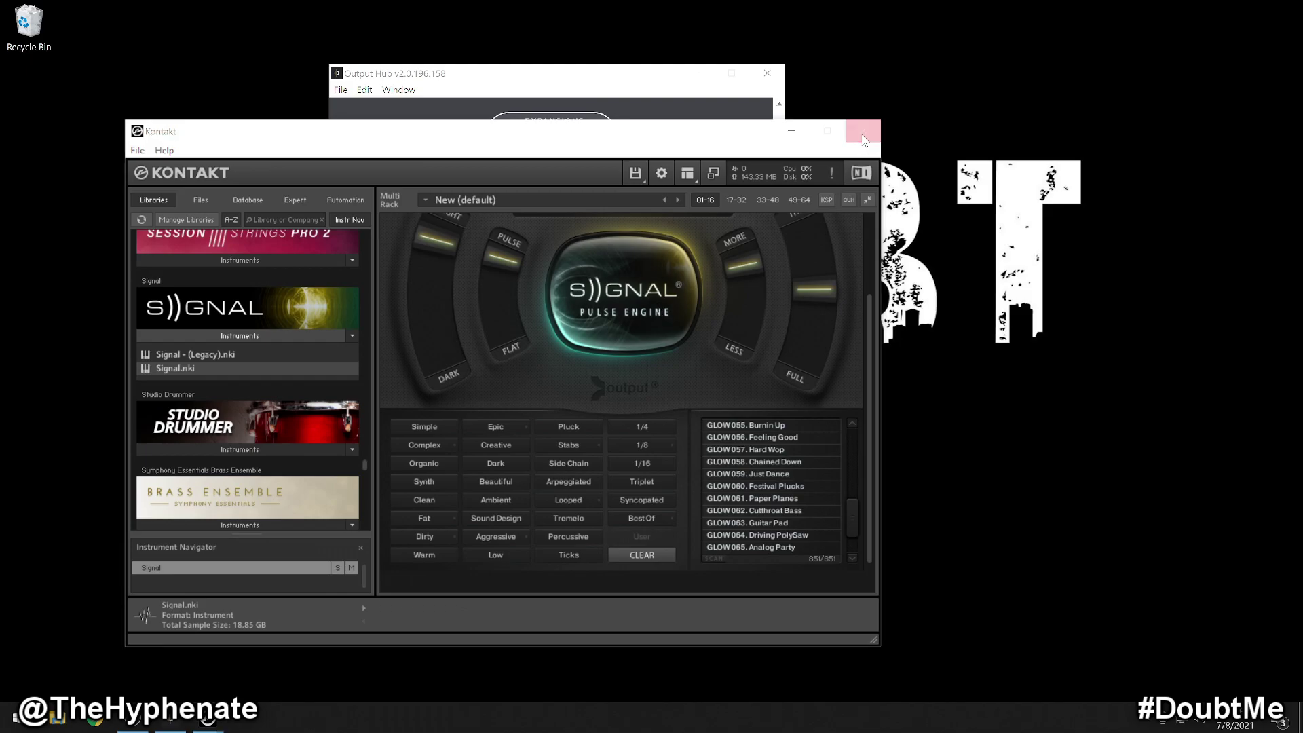
click(862, 131)
Step: Confirm closing Kontakt and set REV's install location to D:\Music\Native Instruments\NI Content\REV
click(652, 412)
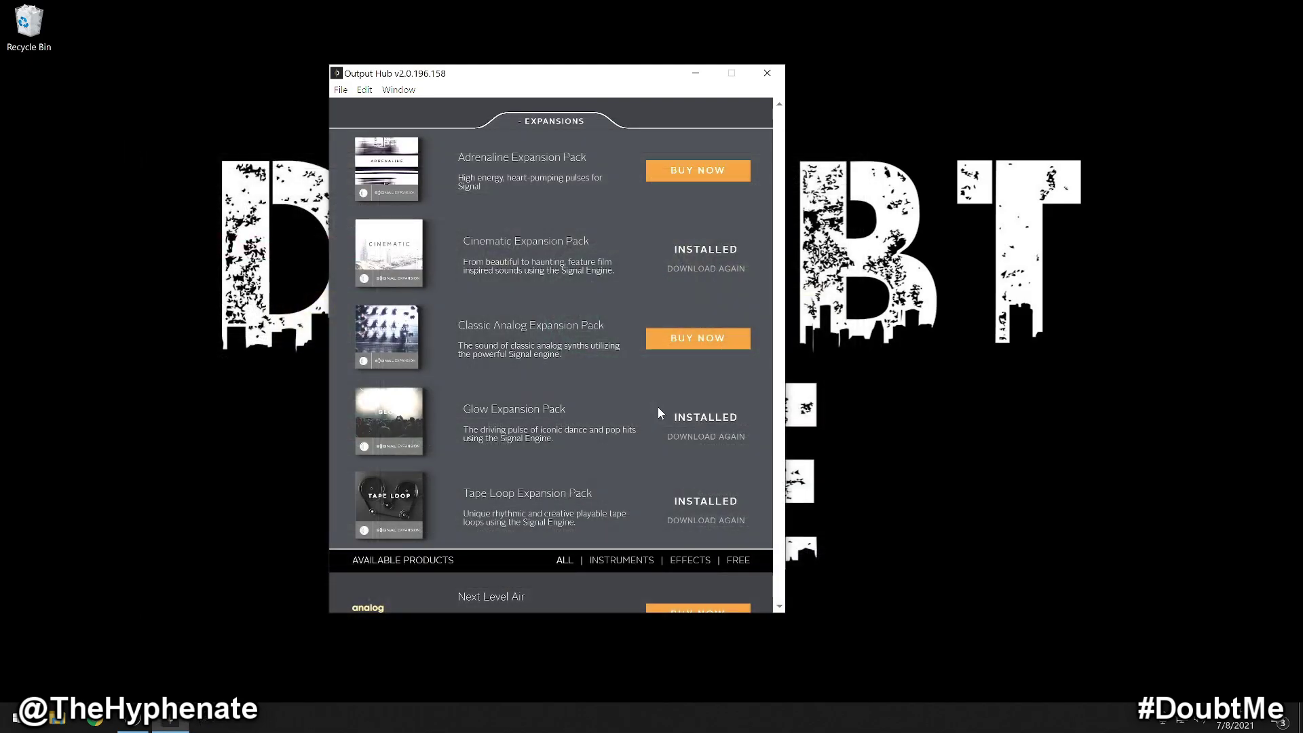
scroll(645, 473, up, 8)
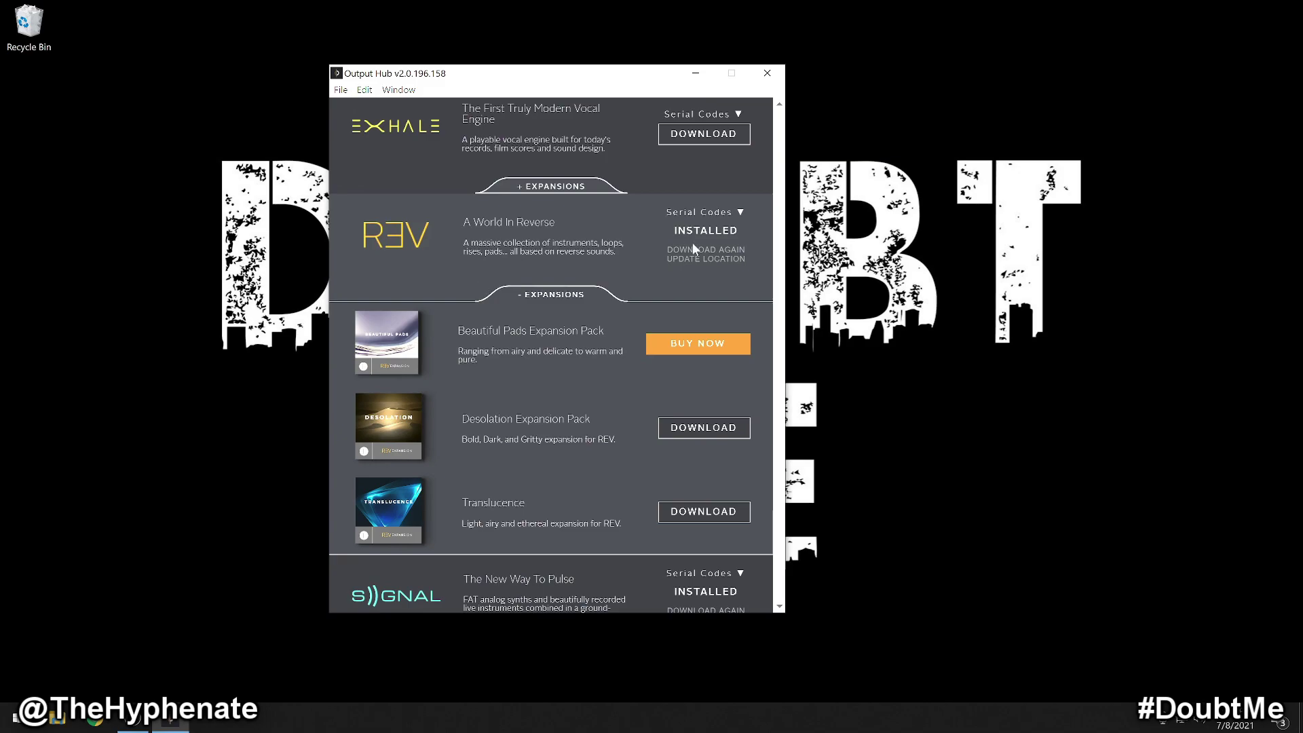
click(712, 262)
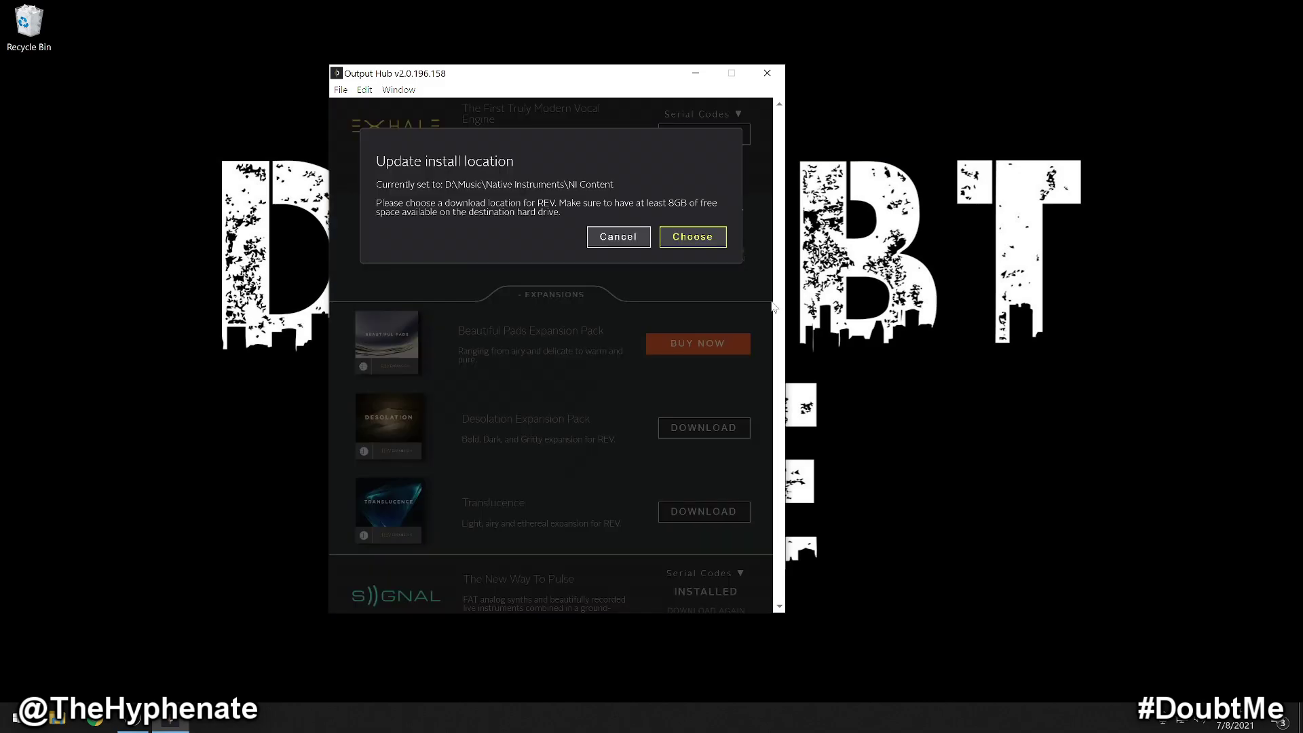
click(692, 236)
click(76, 213)
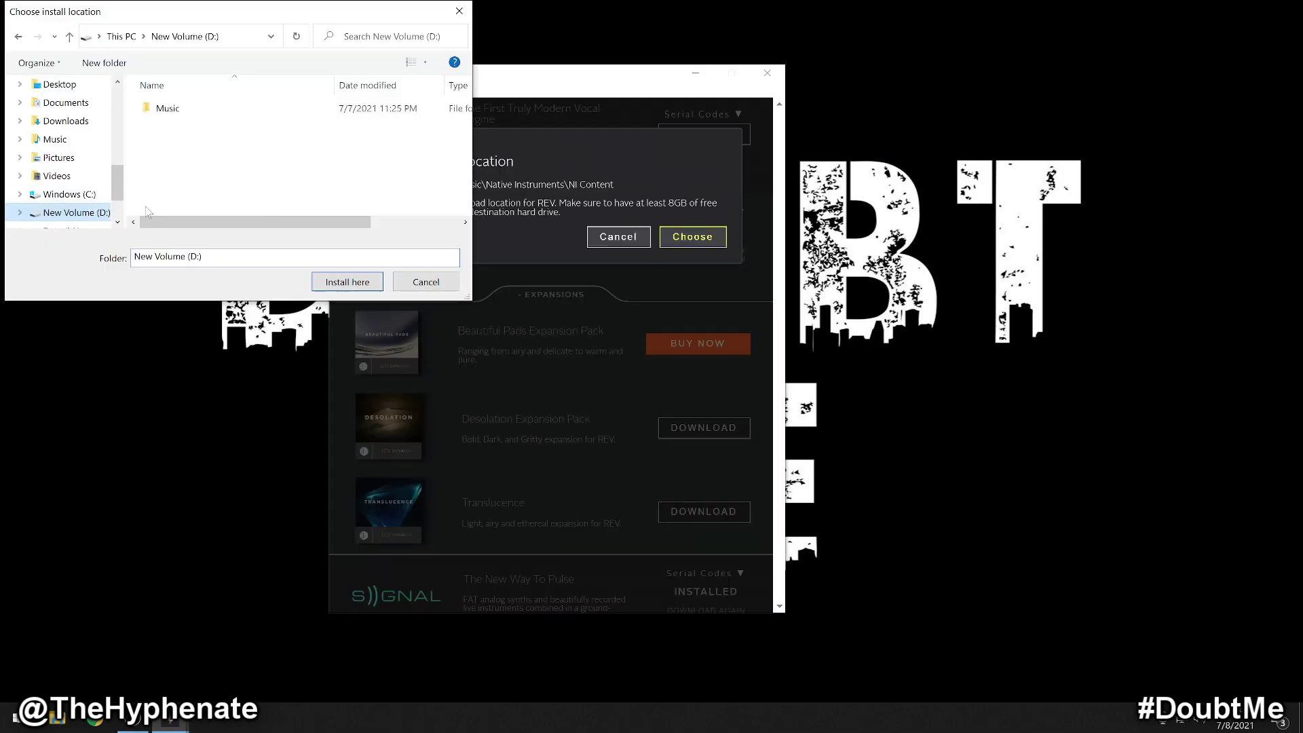
double_click(200, 109)
double_click(201, 140)
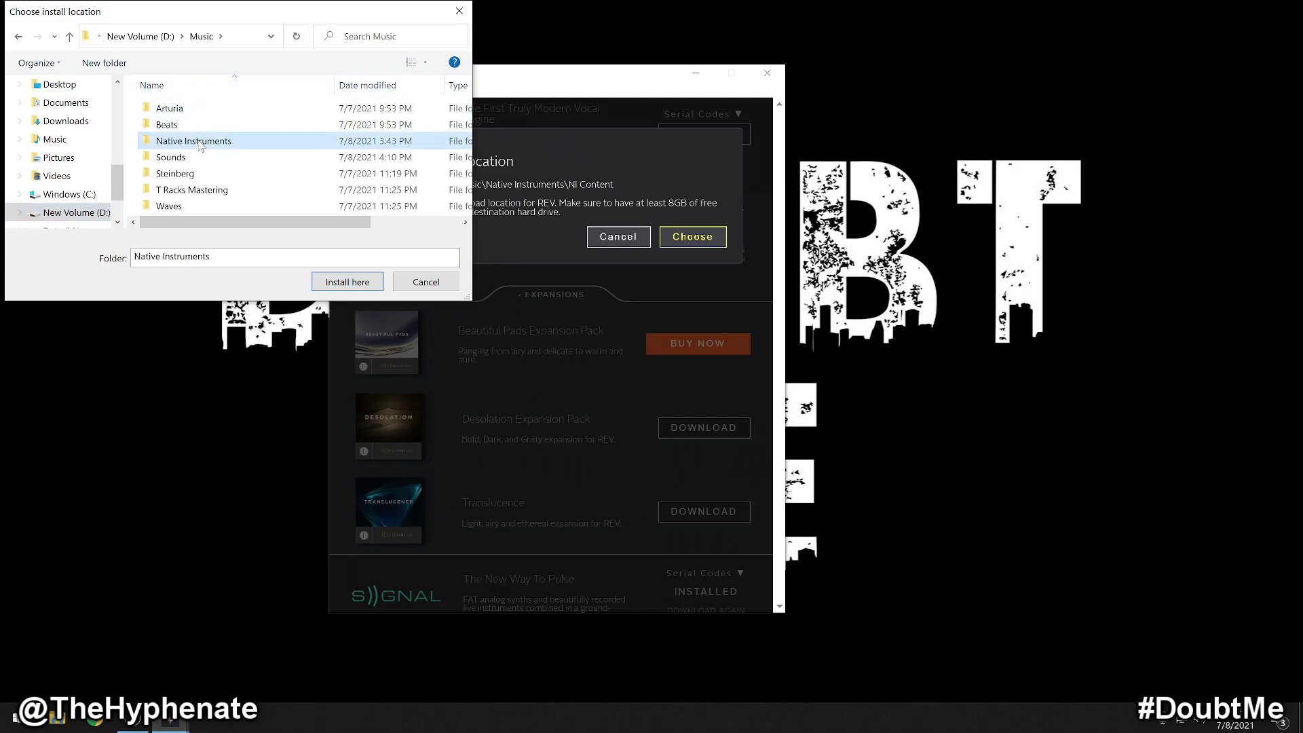
double_click(180, 125)
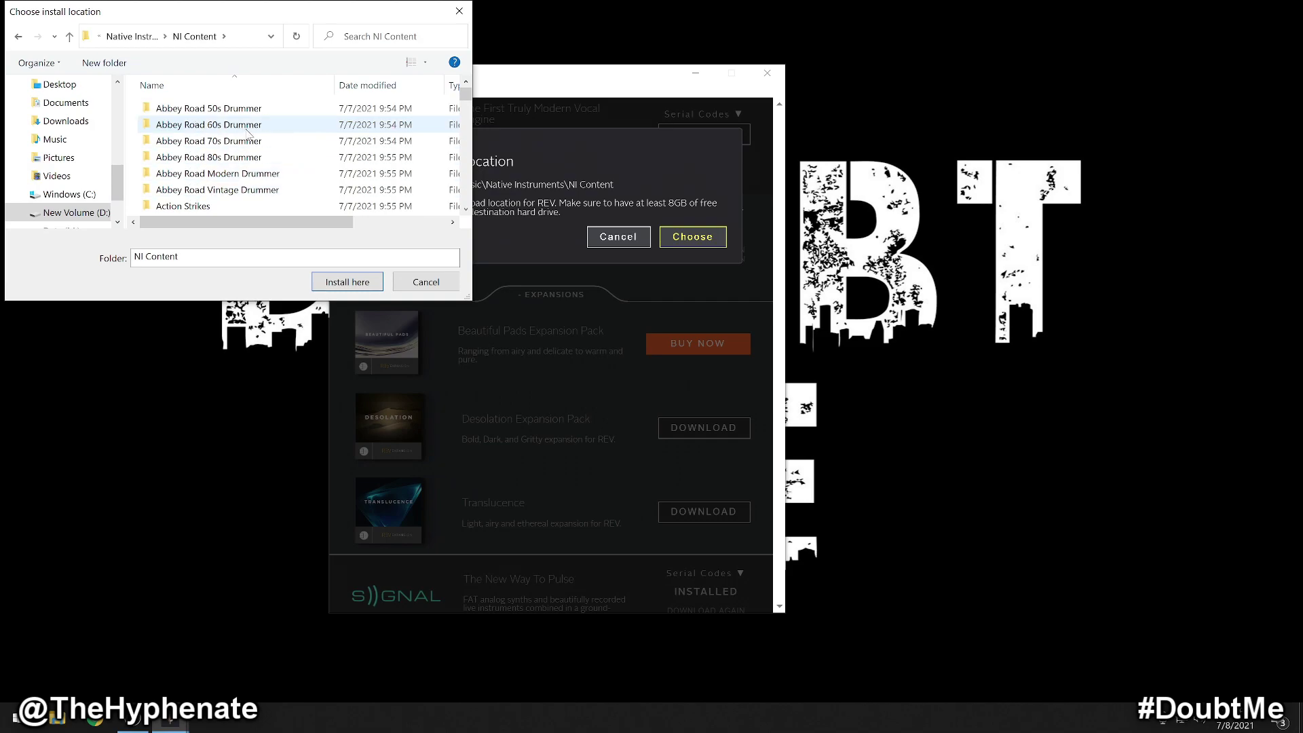
drag(465, 92, 465, 162)
click(184, 179)
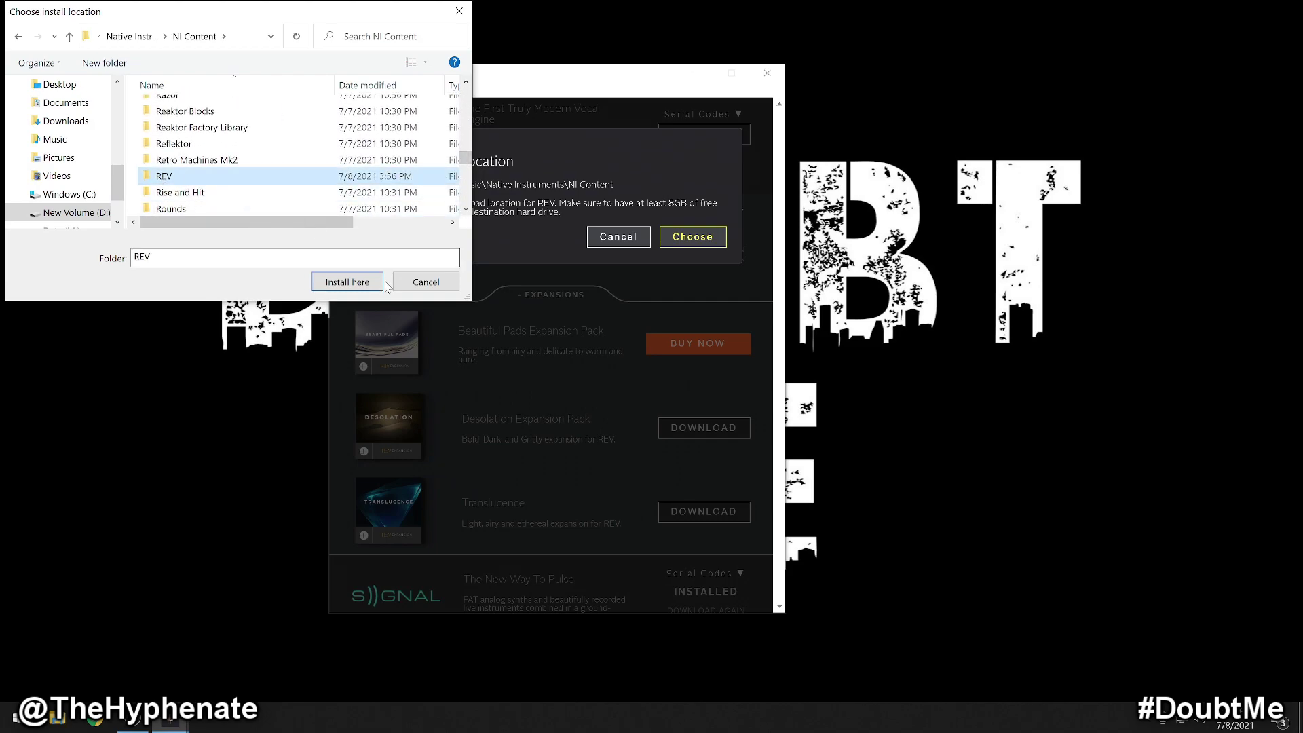
click(357, 283)
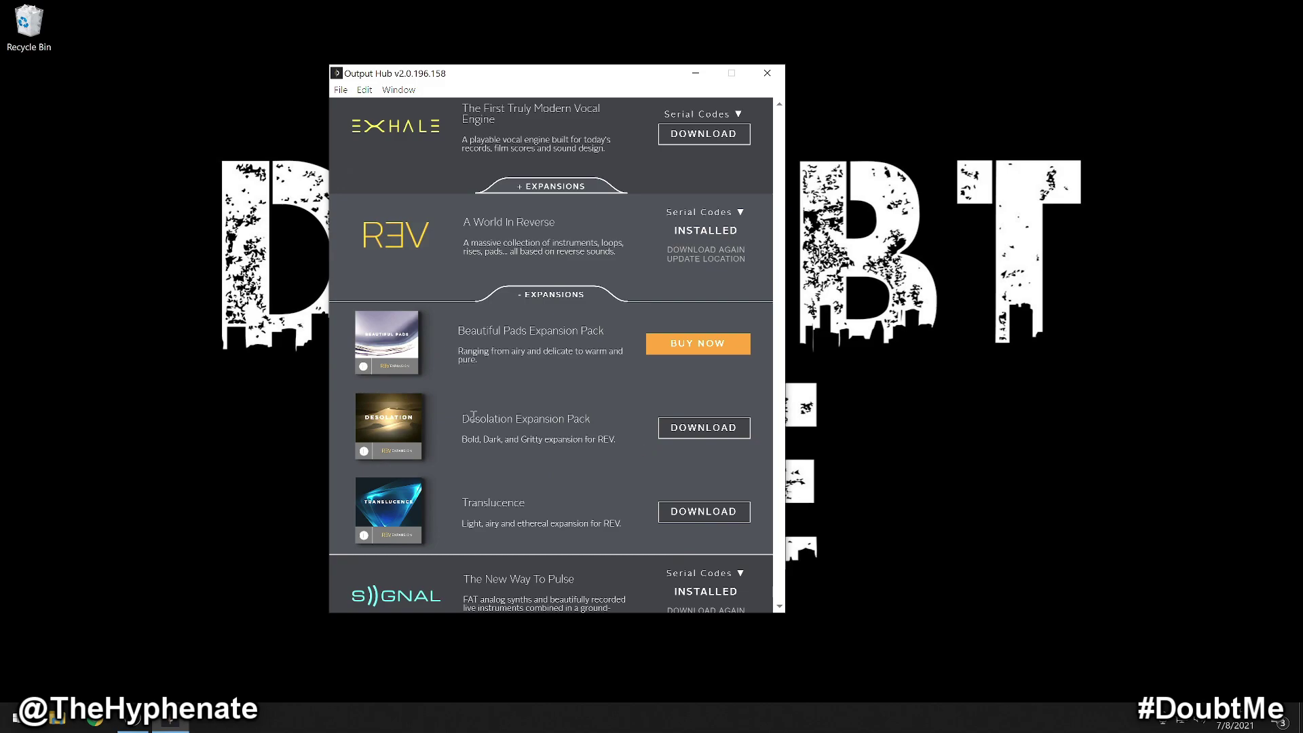
Step: Download REV's Desolation and Translucence expansion packs
click(720, 428)
click(710, 512)
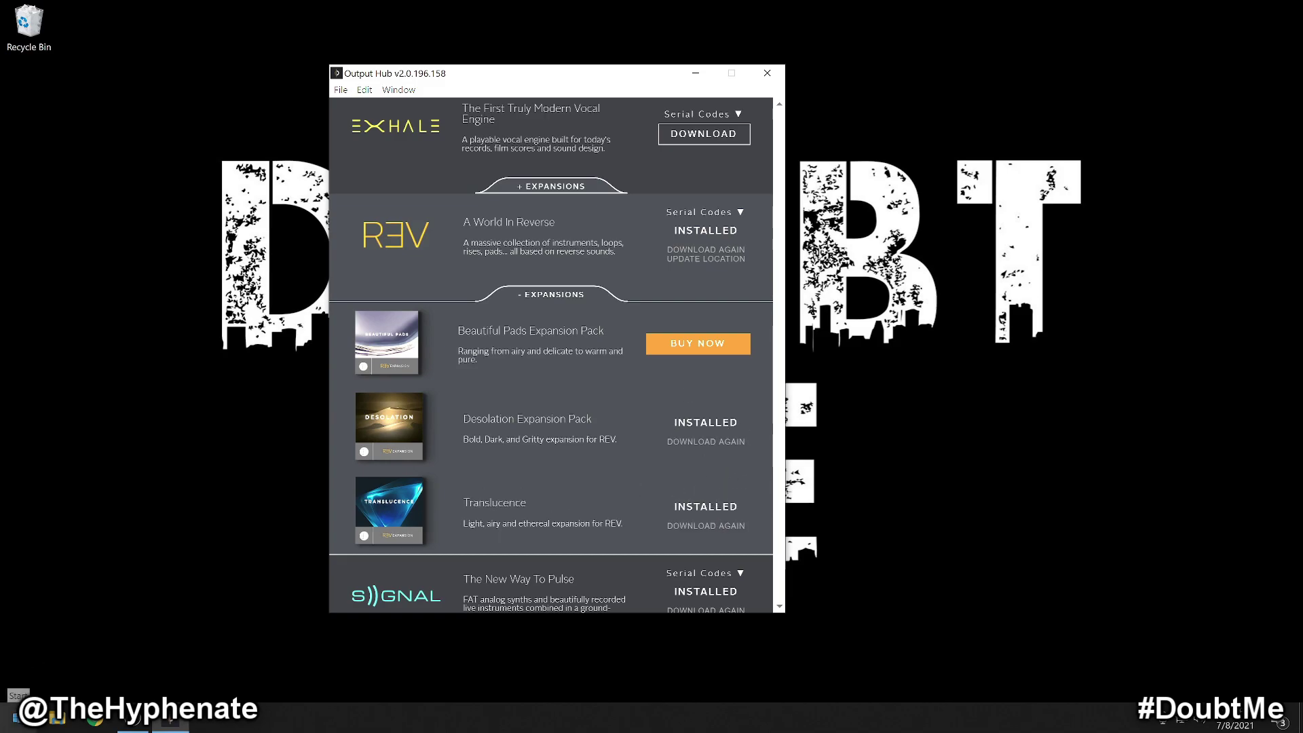
click(14, 718)
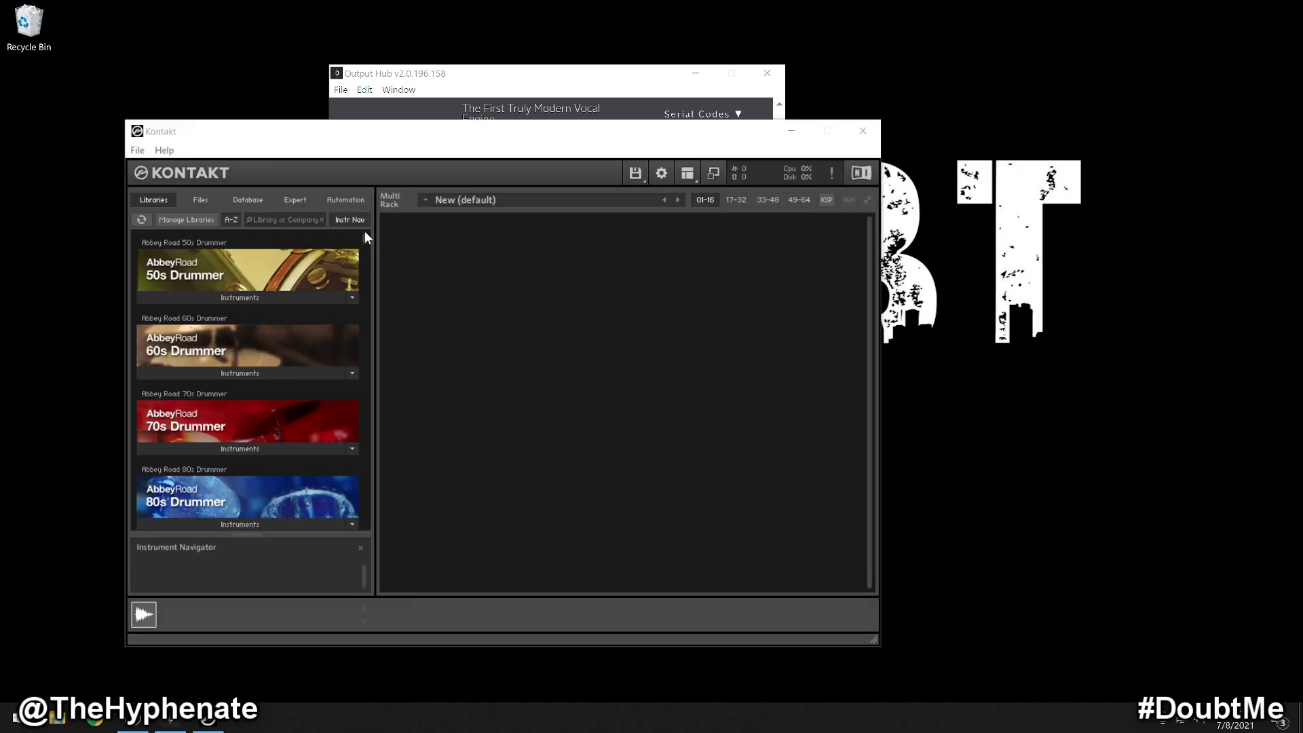
Step: Load REV - Instruments.nki from the REV library's Instruments folder into the Kontakt rack
drag(364, 233, 371, 390)
click(194, 262)
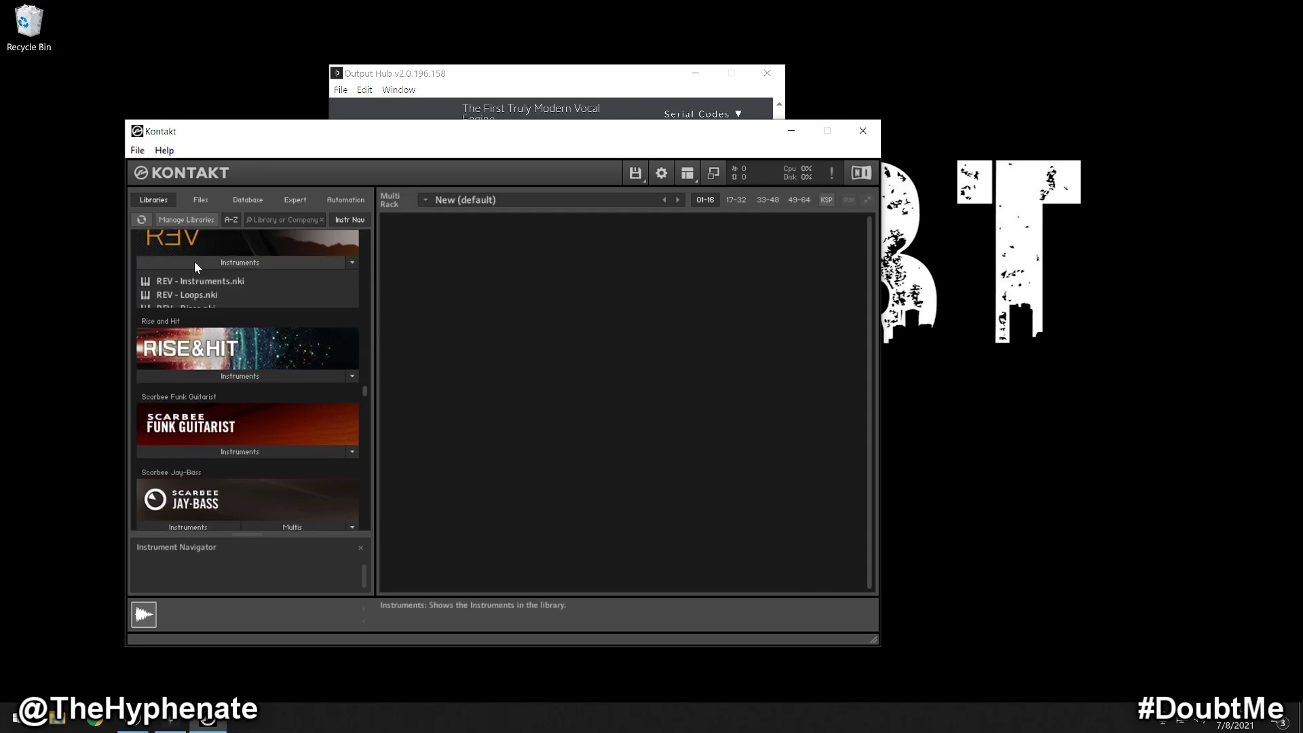
double_click(203, 280)
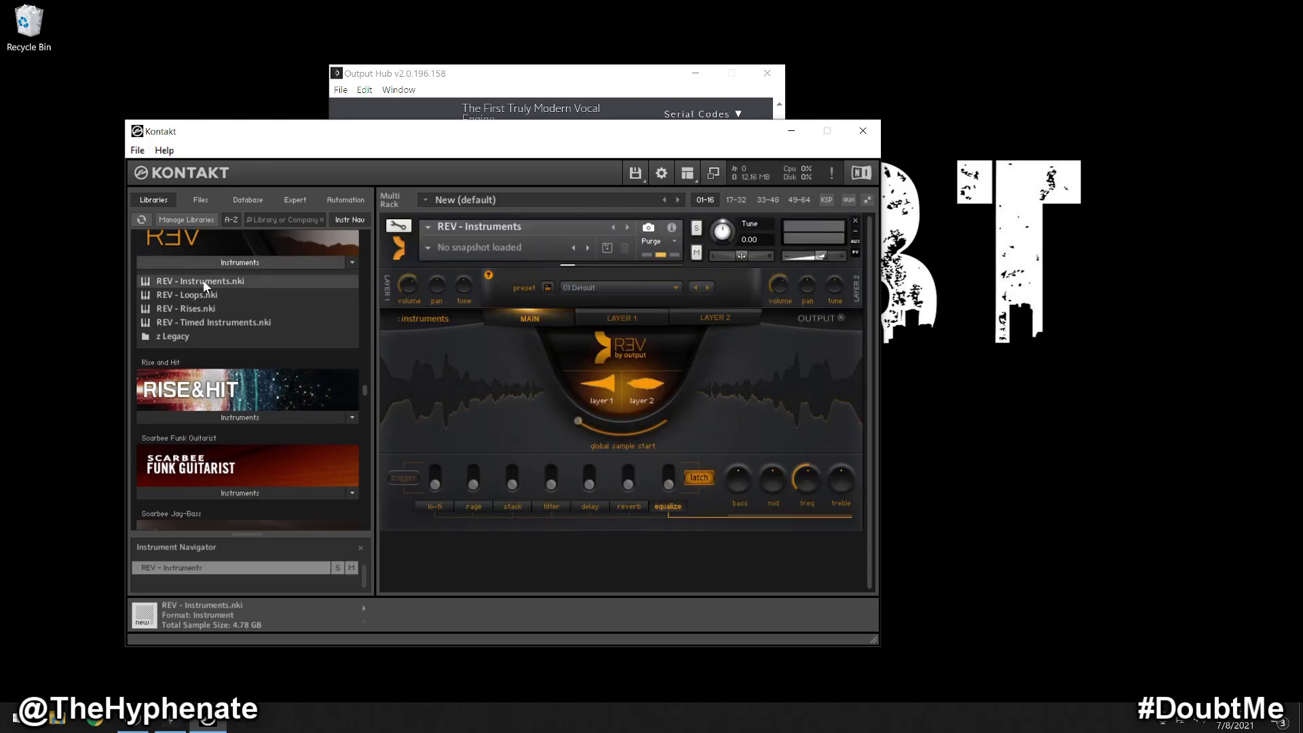
Step: Open the Translucence preset folder to show its Textures, Swells, Pads and Leads subfolders
click(697, 237)
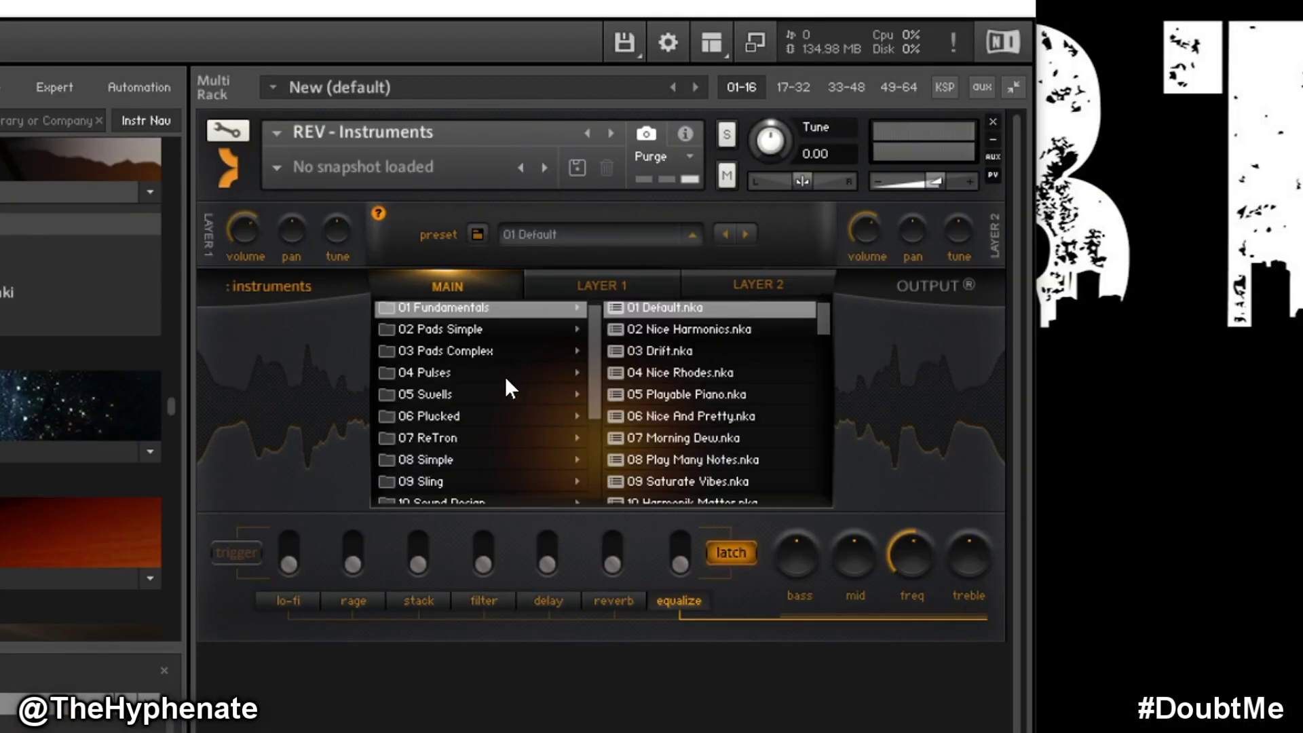
drag(593, 349, 488, 441)
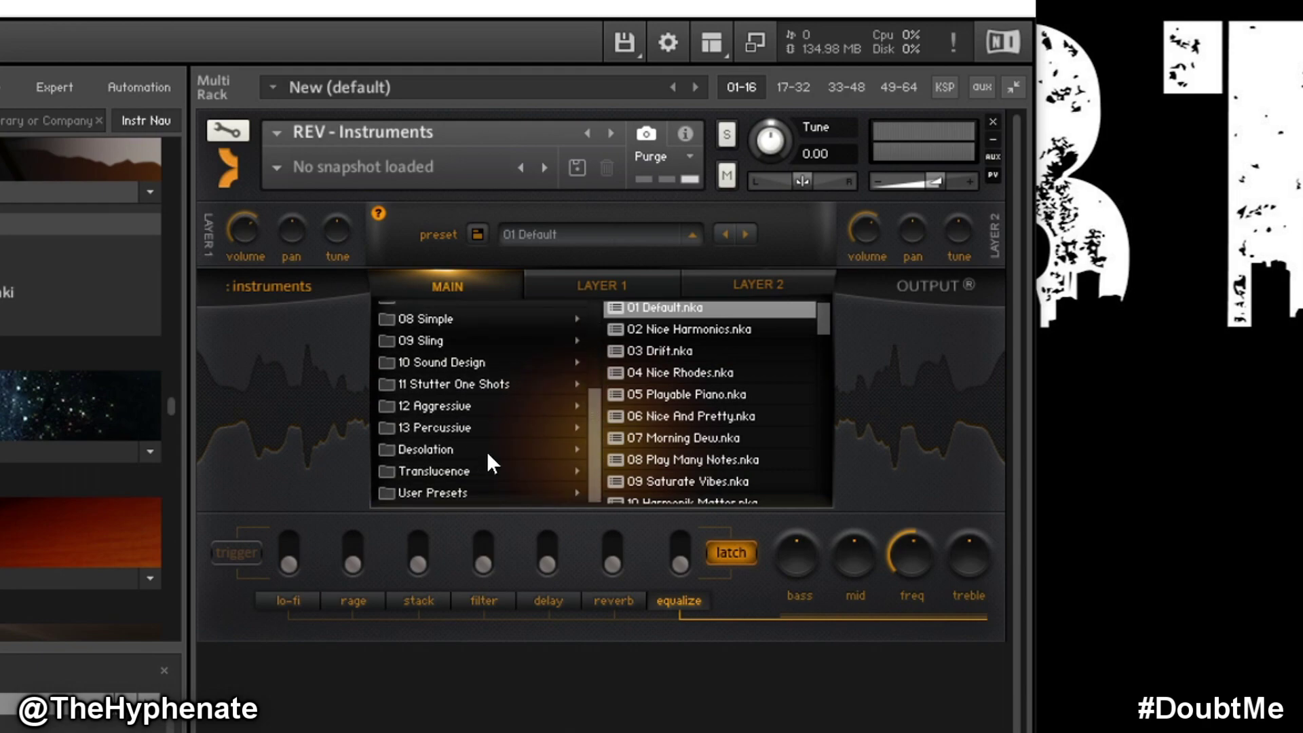
click(431, 469)
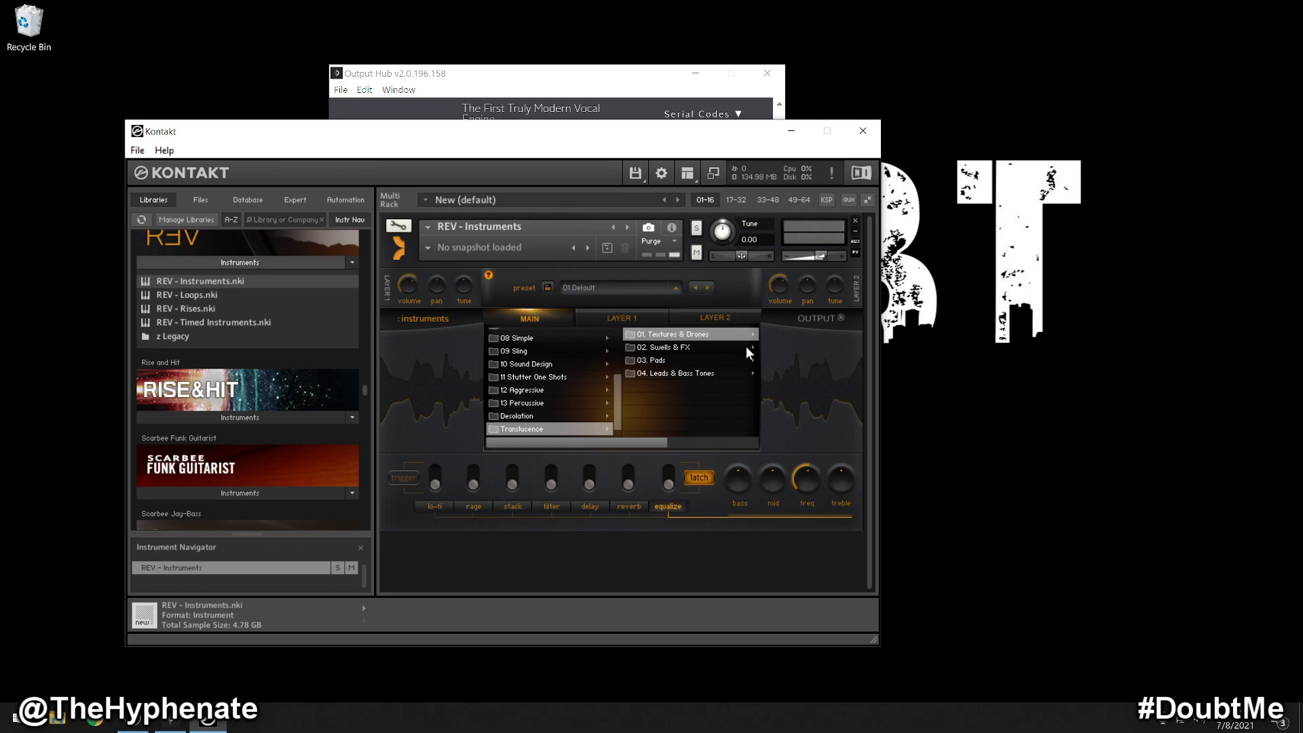